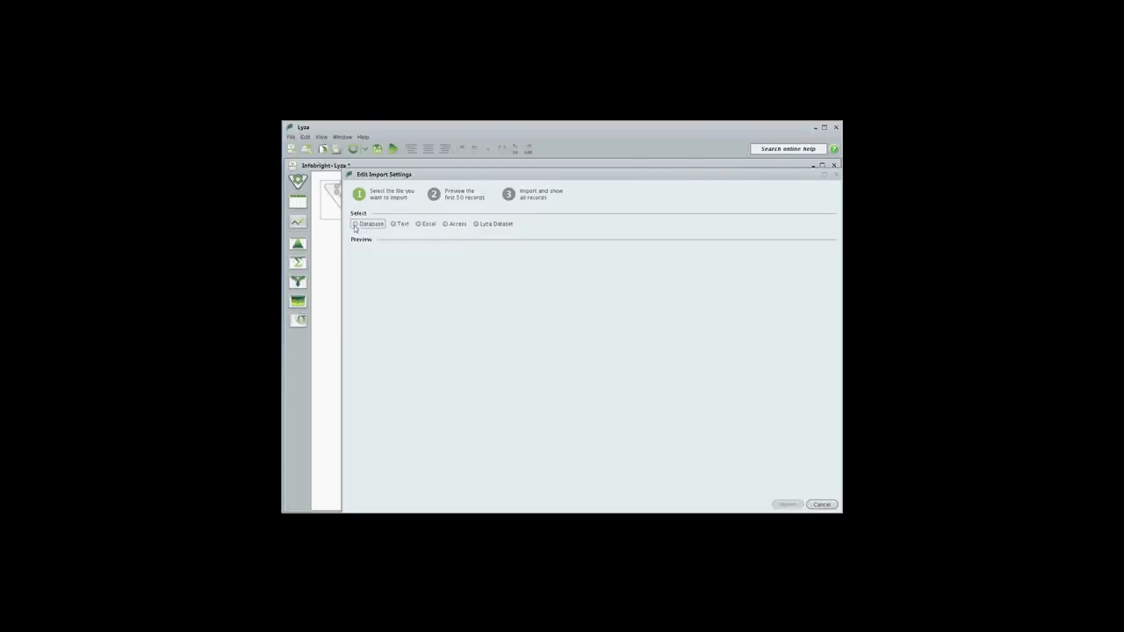
Choose the Infobright database connection as the import source and preview its retail_trans table
{"action": "left_click", "coordinate": [355, 224]}
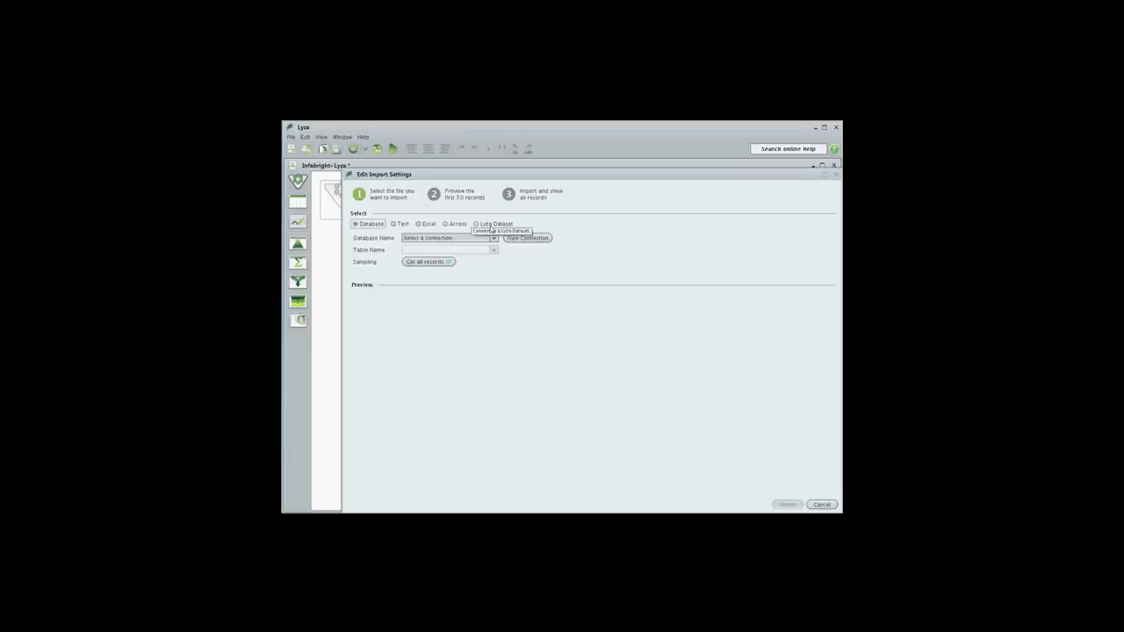
{"action": "left_click", "coordinate": [450, 239]}
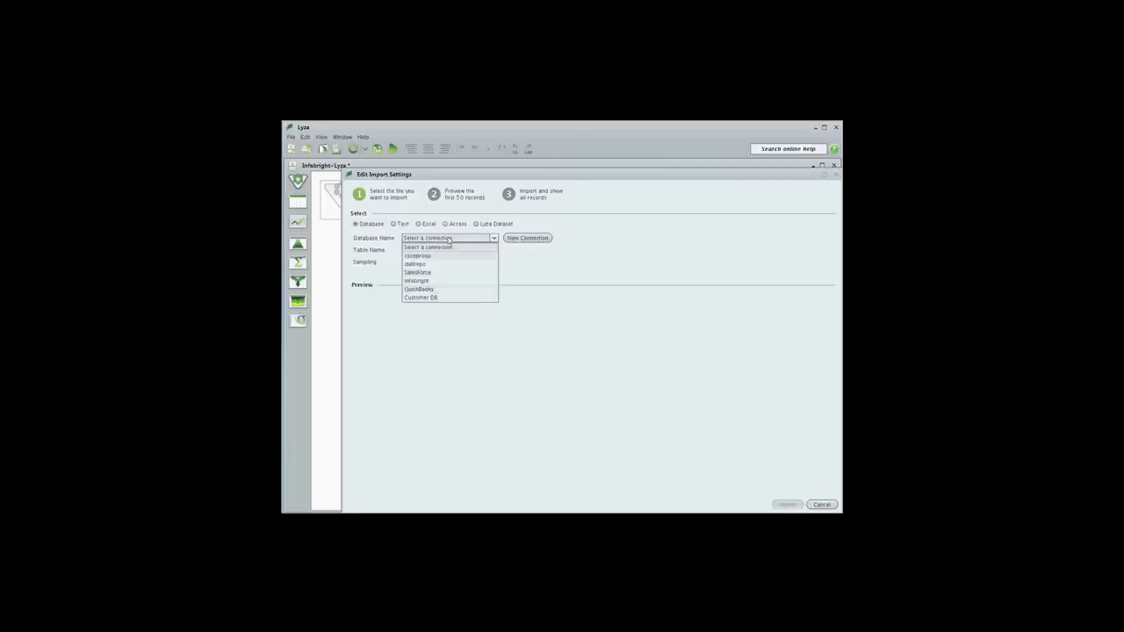
{"action": "left_click", "coordinate": [441, 281]}
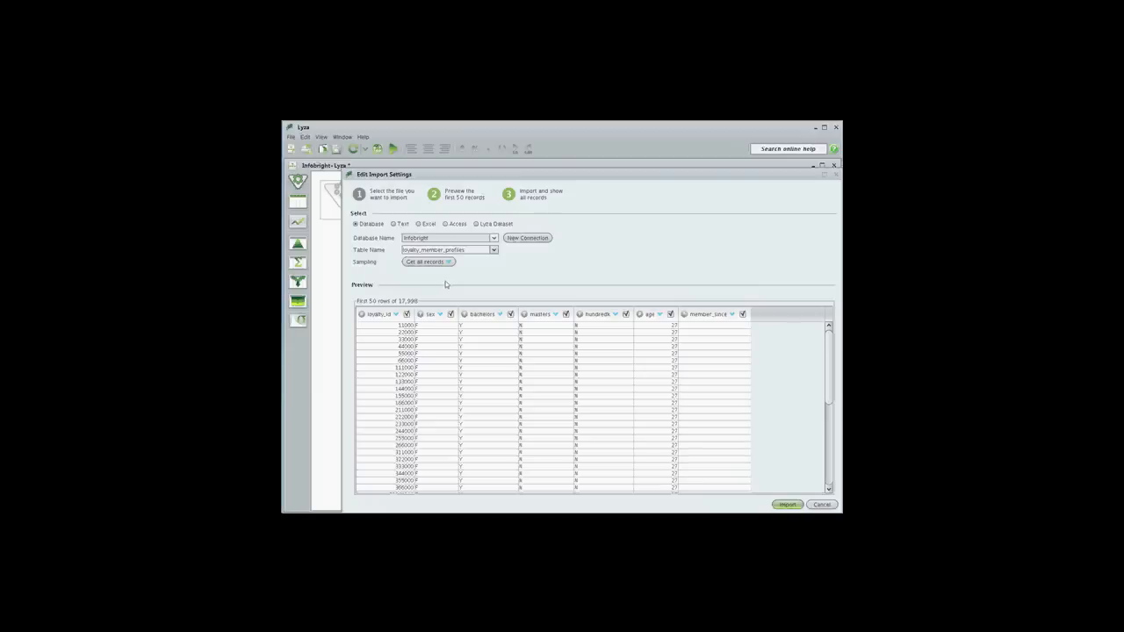
{"action": "left_click", "coordinate": [474, 250]}
{"action": "left_click", "coordinate": [453, 271]}
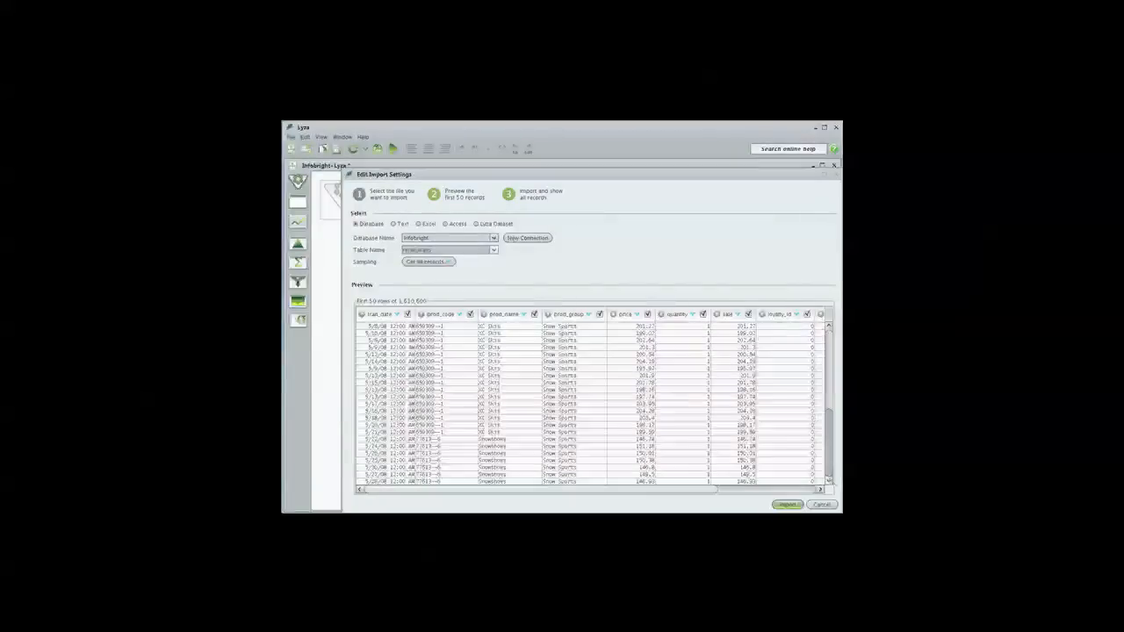
{"action": "scroll", "coordinate": [563, 495], "scroll_direction": "right", "scroll_amount": 5}
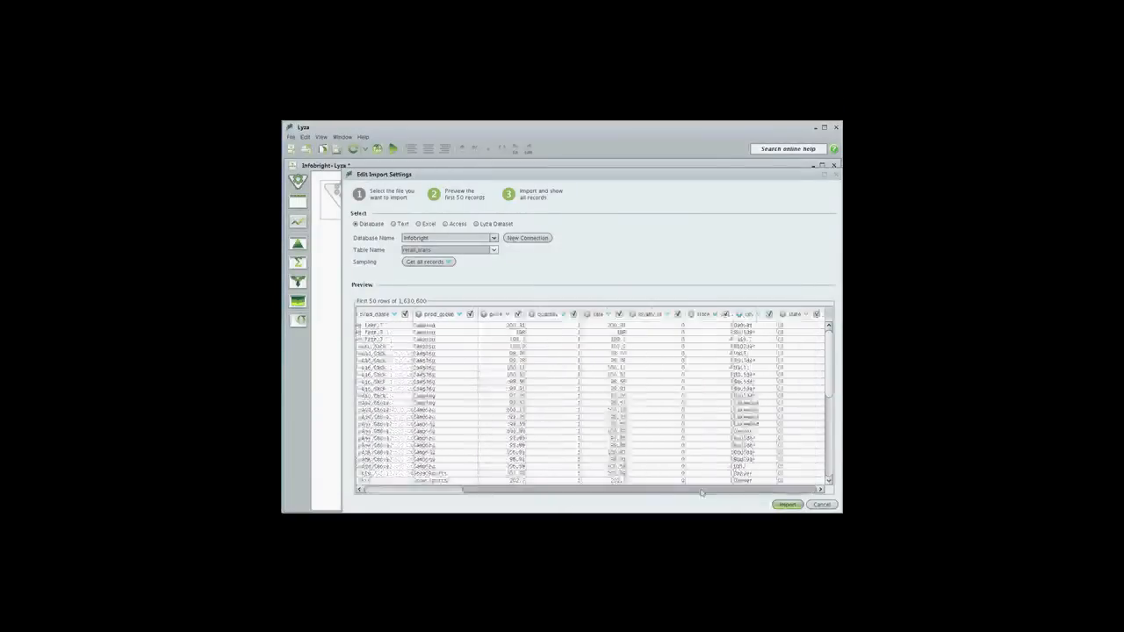
Check the sampling options, keep the setting to get all records, and import the retail_trans table
{"action": "left_click", "coordinate": [436, 263]}
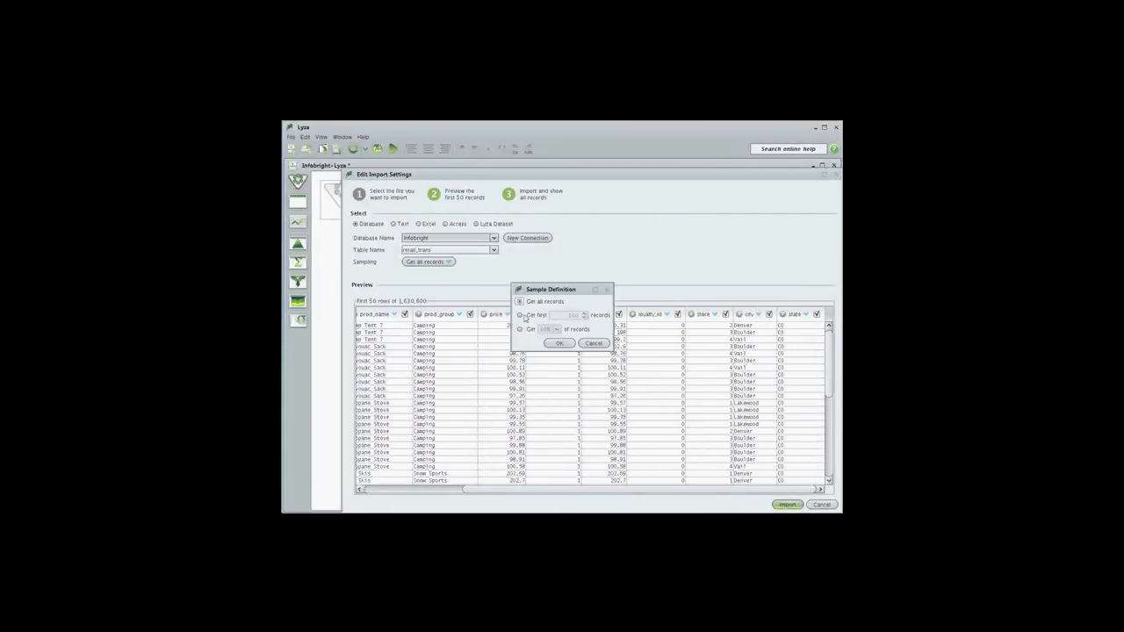
{"action": "left_click", "coordinate": [595, 343]}
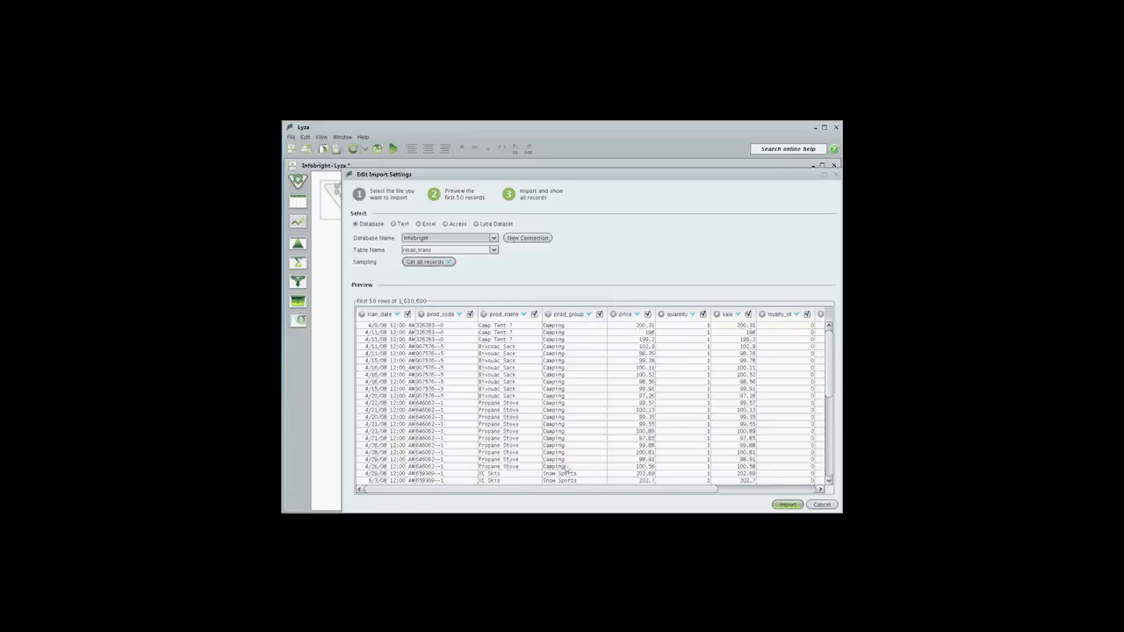
{"action": "left_click", "coordinate": [793, 505]}
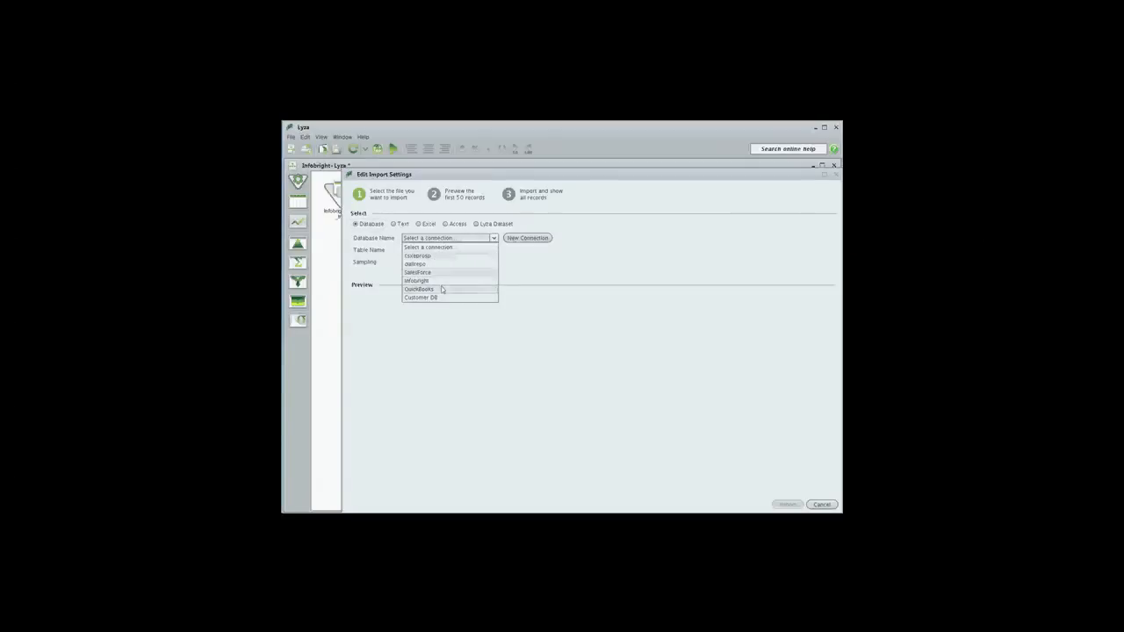
Import the loyalty_member_profiles table from the Infobright connection
{"action": "left_click", "coordinate": [448, 289]}
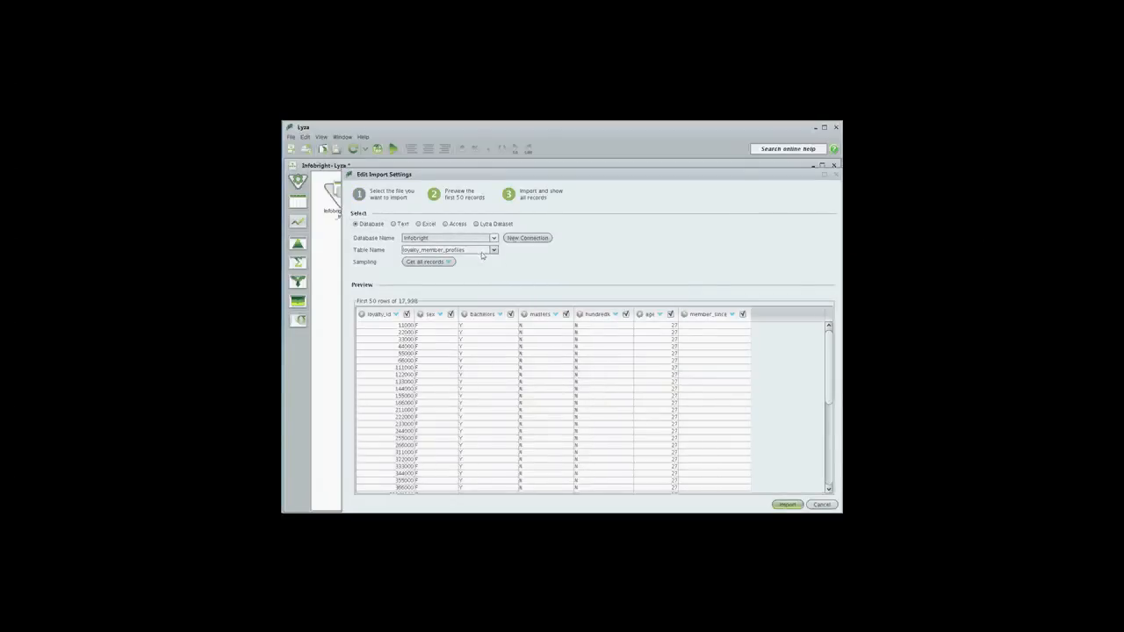
{"action": "left_click", "coordinate": [788, 505]}
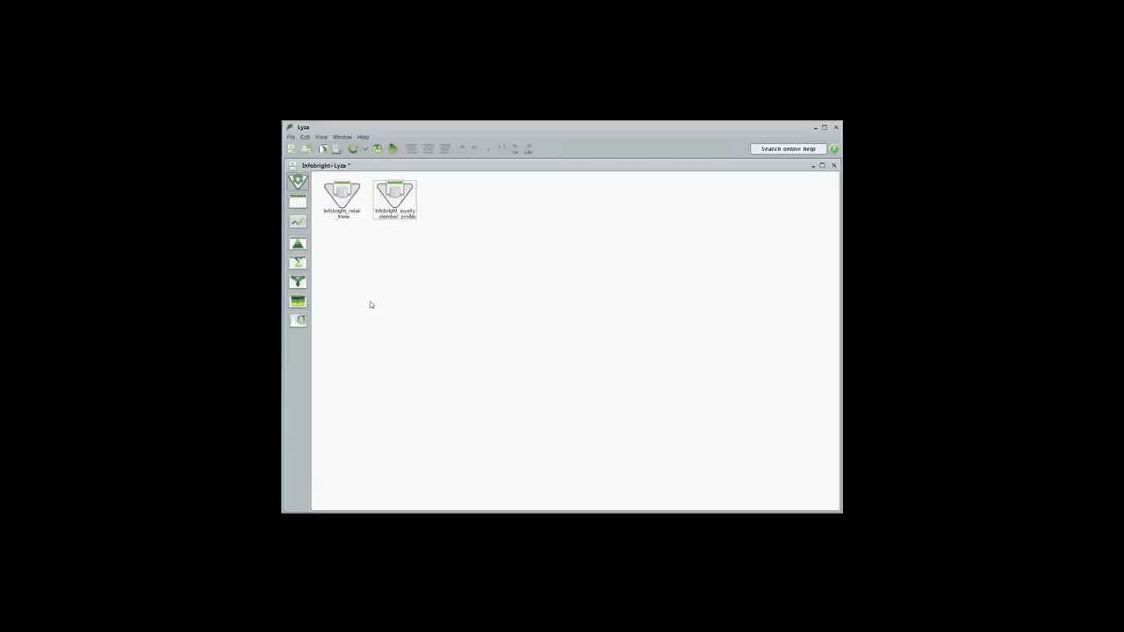
Add a merge step below the retail_trans source and connect it to the loyalty_member_profiles source
{"action": "left_click", "coordinate": [302, 283]}
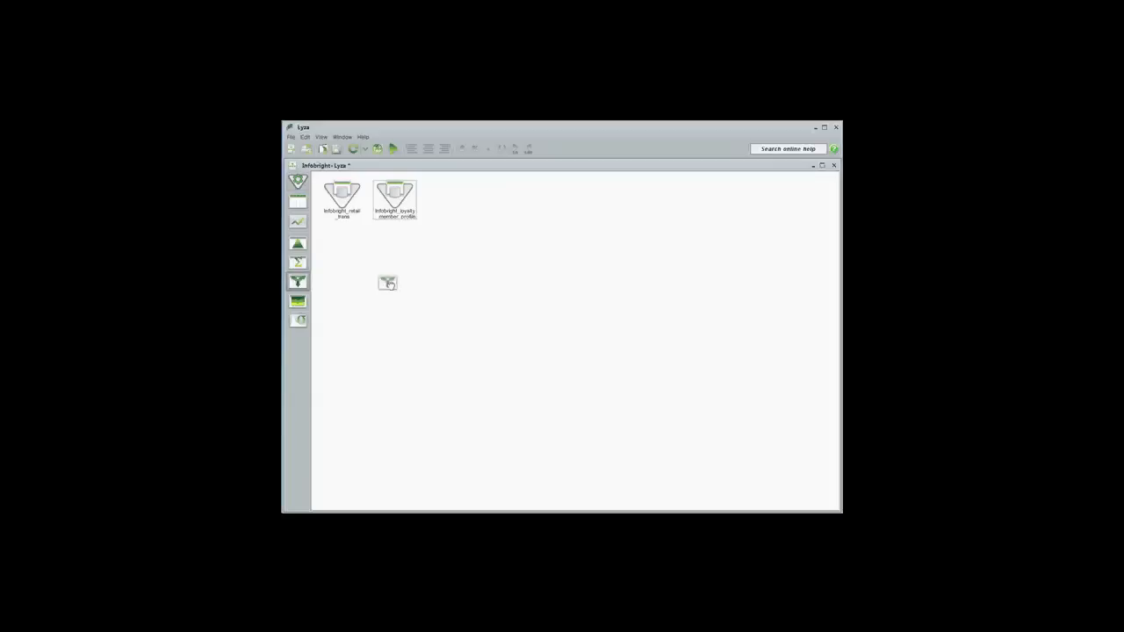
{"action": "left_click", "coordinate": [344, 195]}
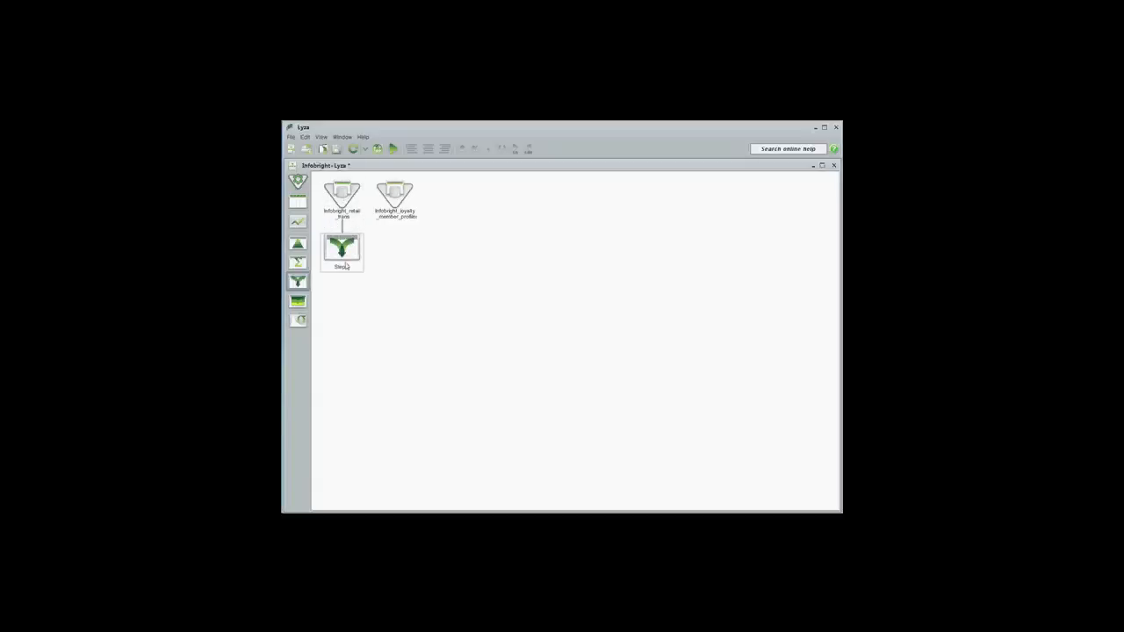
{"action": "left_click_drag", "start_coordinate": [339, 255], "coordinate": [393, 202]}
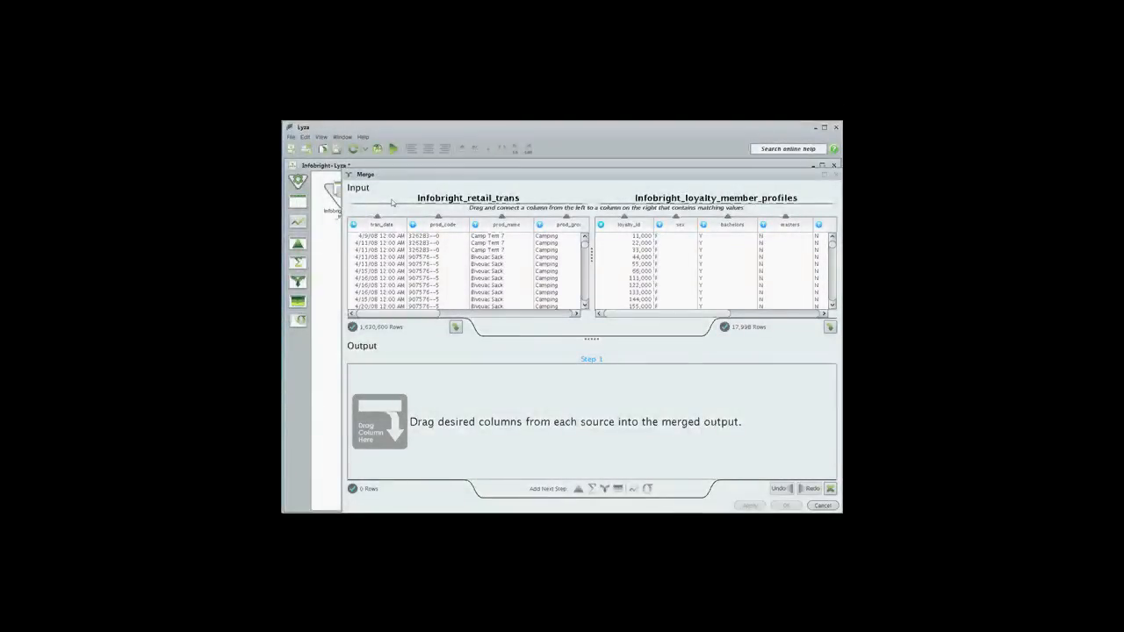
Match the two tables on their loyalty_id columns and set the merge's join type to Inner
{"action": "left_click_drag", "start_coordinate": [422, 313], "coordinate": [516, 320]}
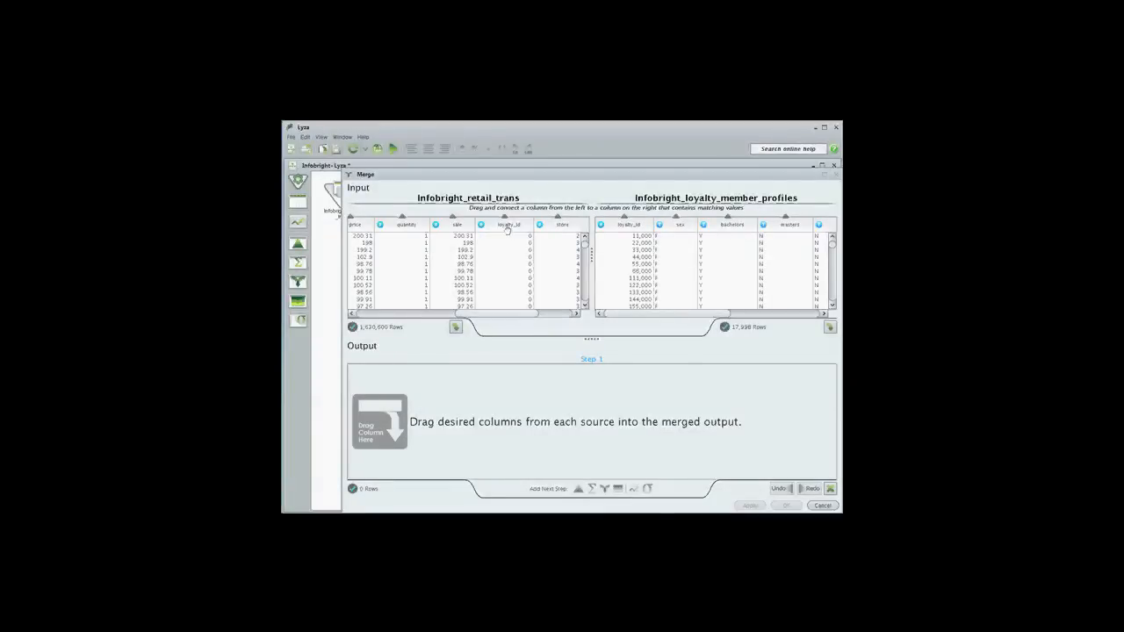
{"action": "left_click_drag", "start_coordinate": [507, 225], "coordinate": [626, 234]}
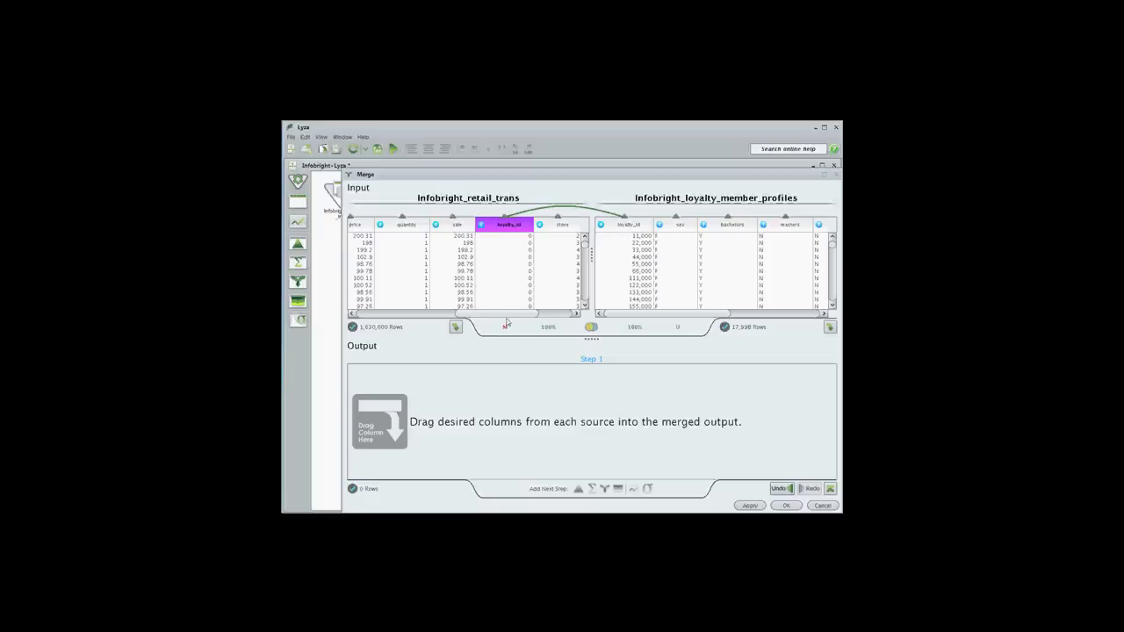
{"action": "left_click_drag", "start_coordinate": [508, 320], "coordinate": [550, 322]}
{"action": "left_click_drag", "start_coordinate": [584, 244], "coordinate": [589, 252]}
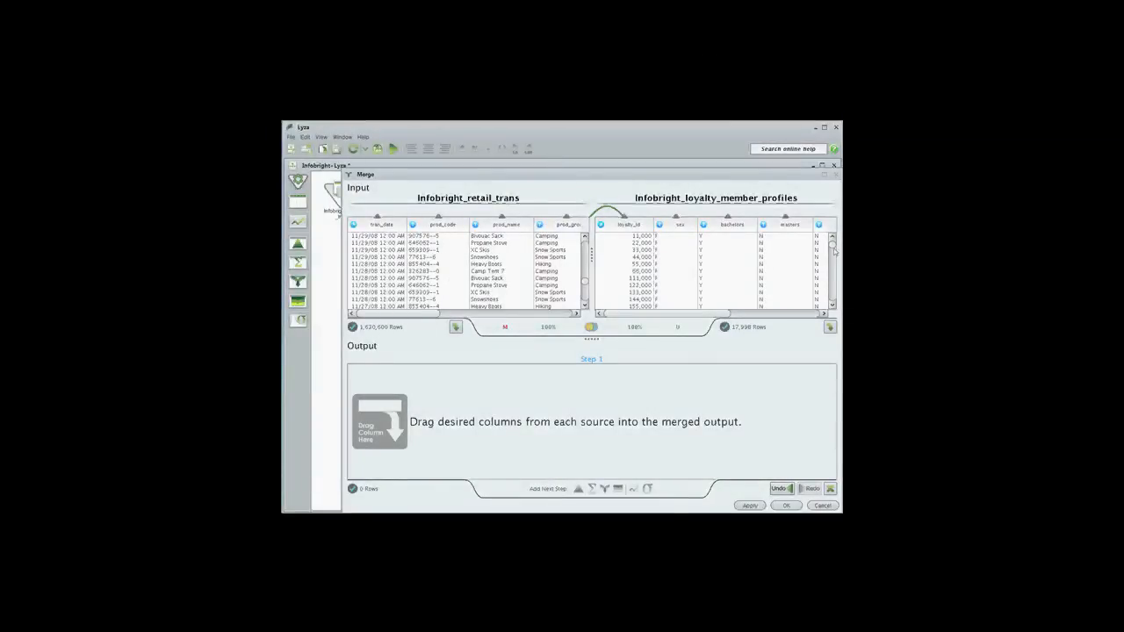
{"action": "left_click_drag", "start_coordinate": [832, 248], "coordinate": [800, 315]}
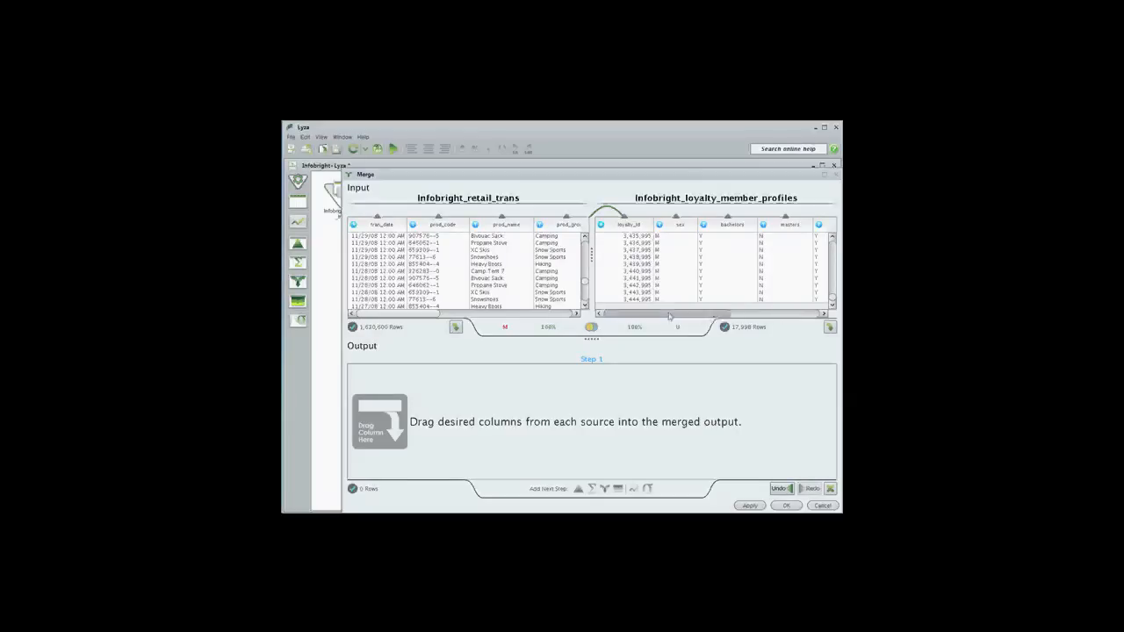
{"action": "left_click", "coordinate": [591, 327]}
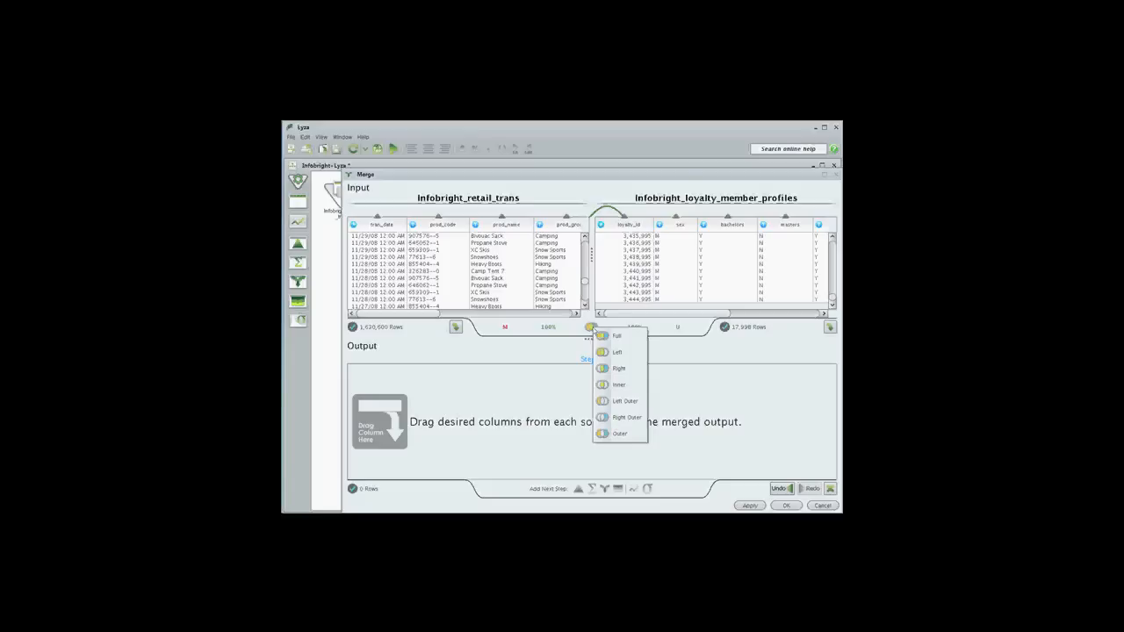
{"action": "left_click", "coordinate": [620, 385]}
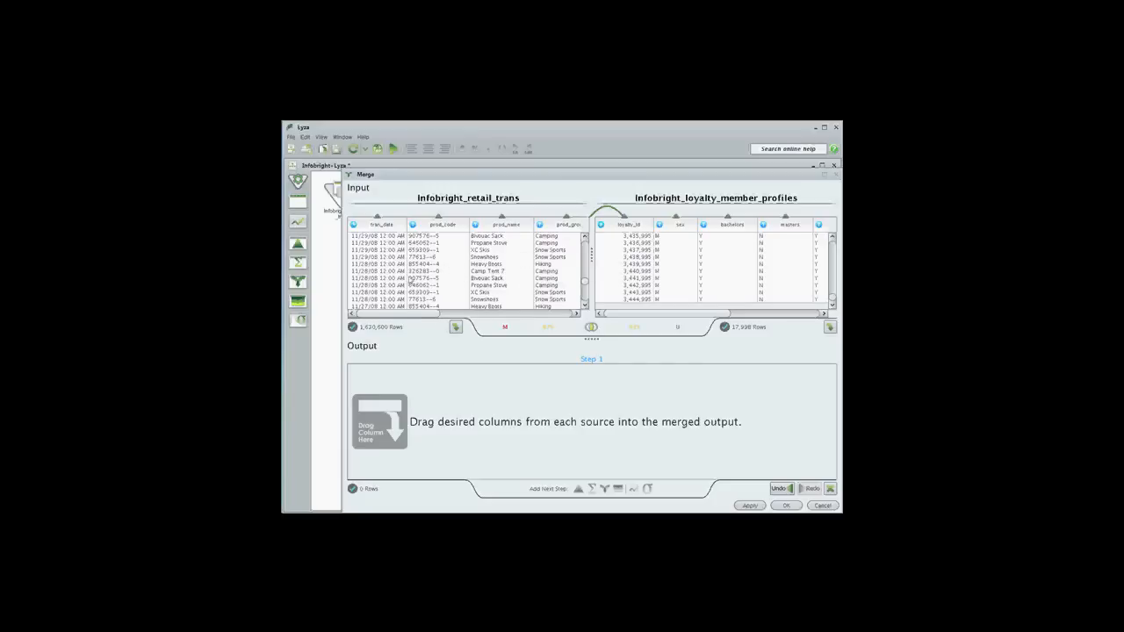
Add all retail_trans columns plus sex and age from loyalty_member_profiles to the merged output
{"action": "left_click", "coordinate": [456, 327]}
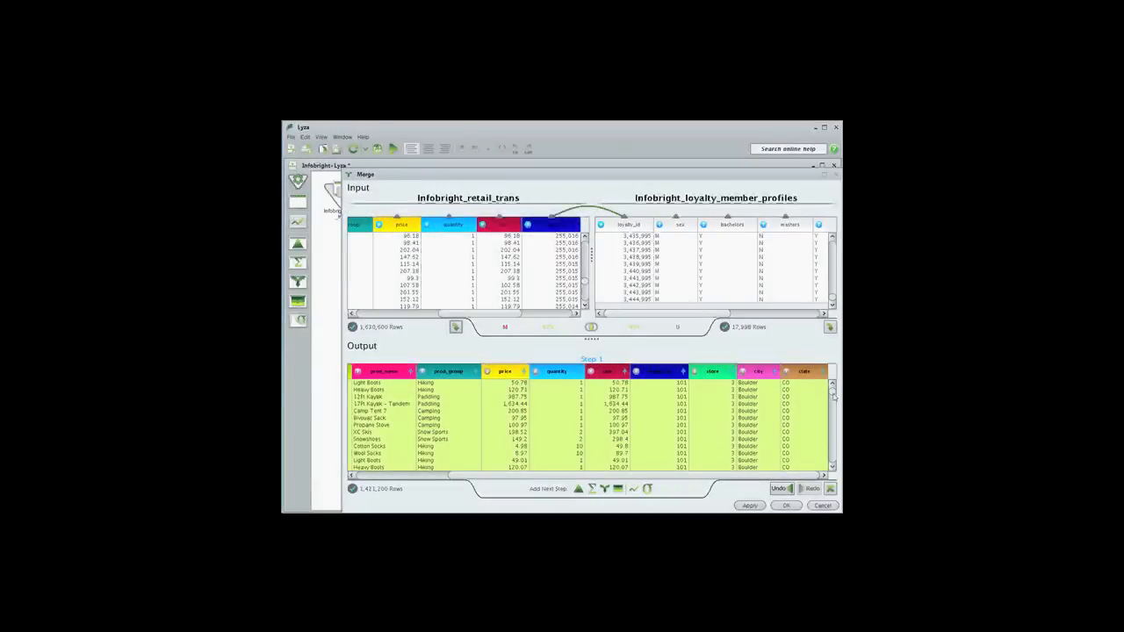
{"action": "scroll", "coordinate": [833, 398], "scroll_direction": "down", "scroll_amount": 5}
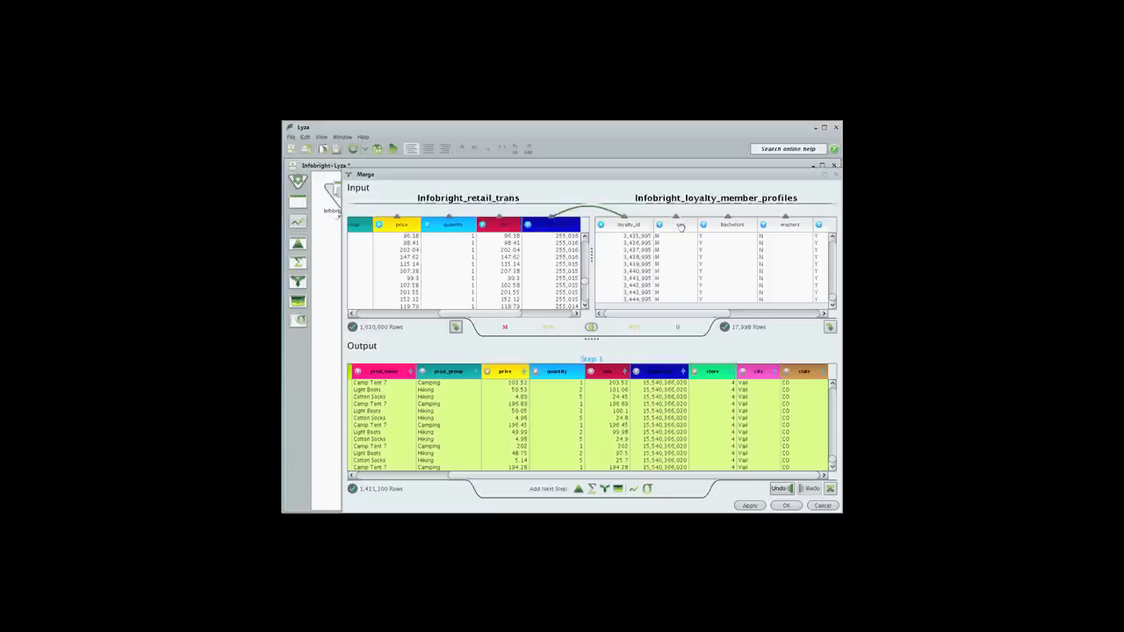
{"action": "left_click", "coordinate": [680, 226]}
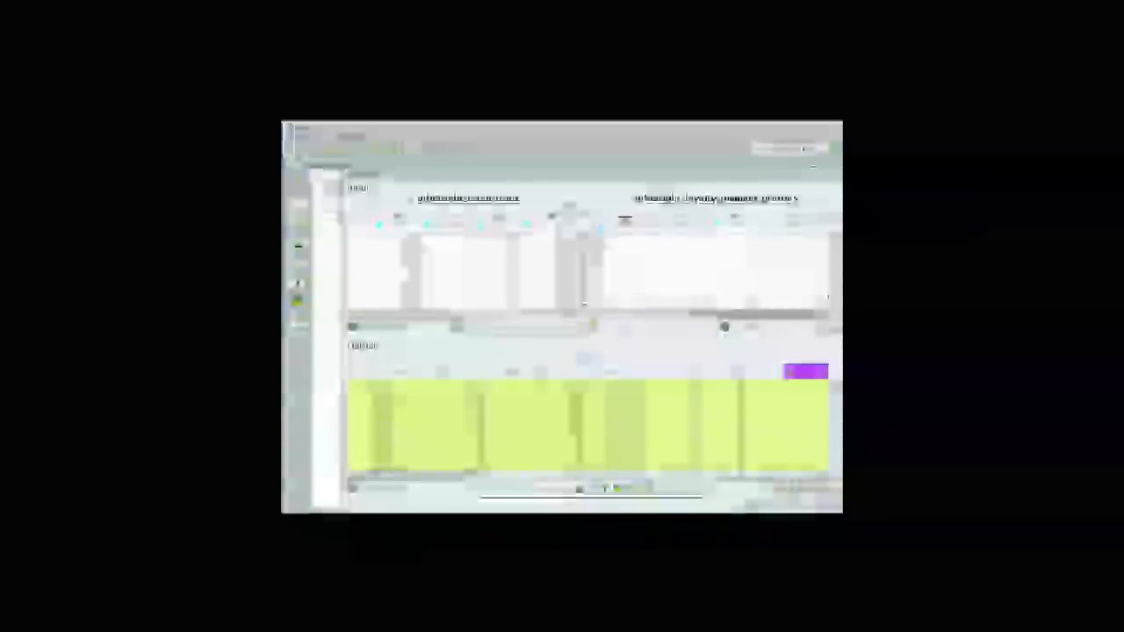
{"action": "left_click", "coordinate": [733, 226]}
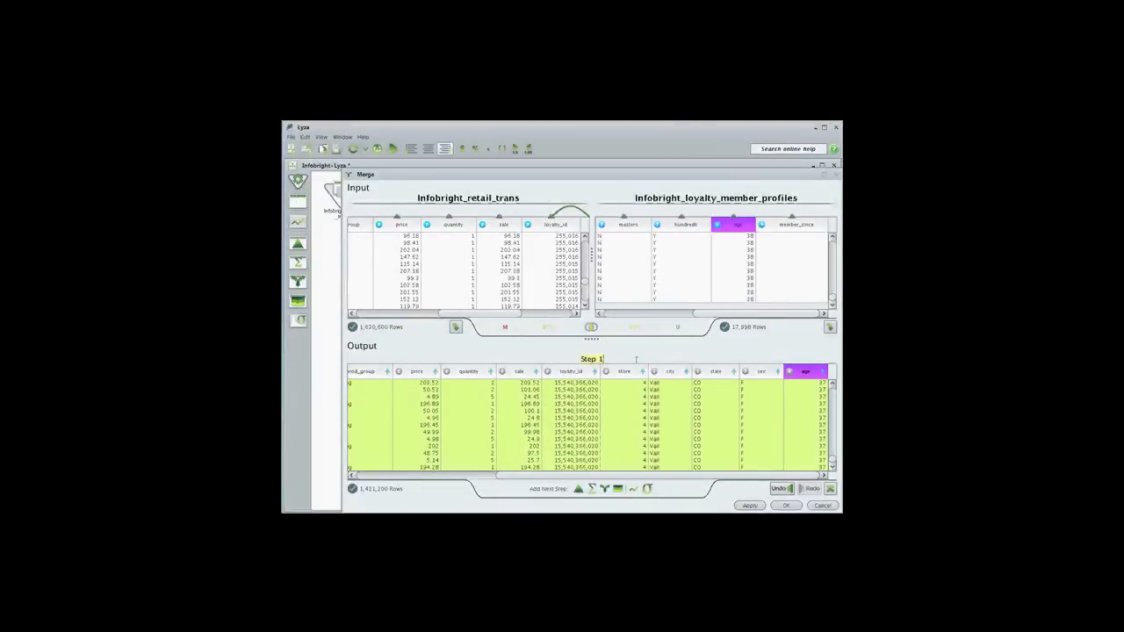
Name the merge step "loyalty trans" and accept the merge
{"action": "type", "text": "loyalty trans"}
{"action": "left_click", "coordinate": [790, 506]}
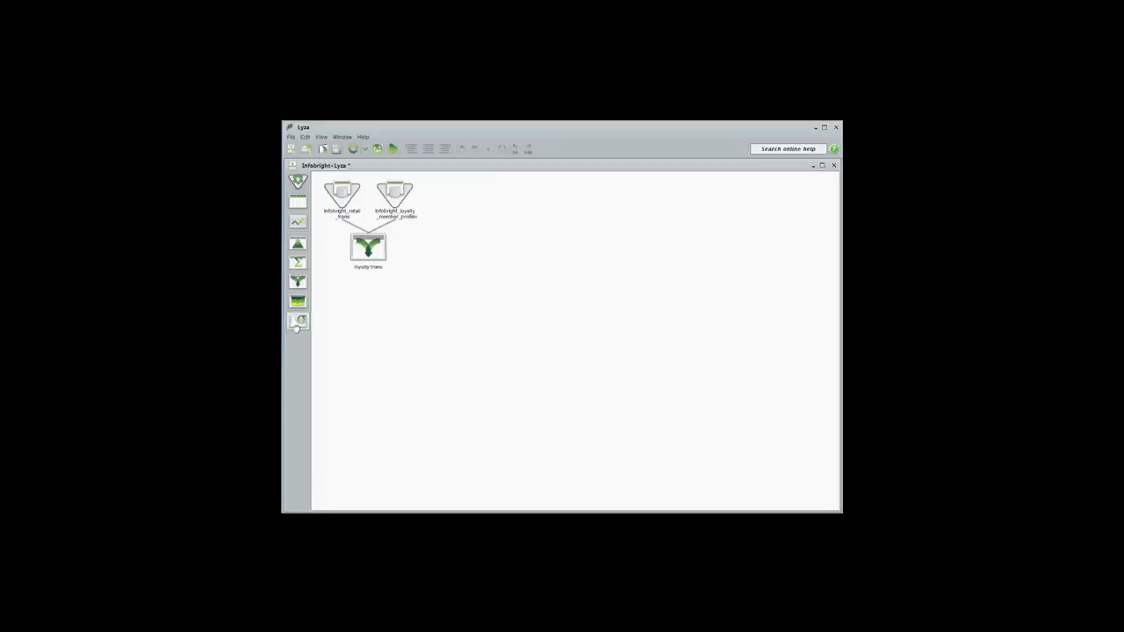
Create a comparison bar chart from the loyalty trans step with sale as metric and prod_group as horizontal series
{"action": "left_click_drag", "start_coordinate": [297, 221], "coordinate": [368, 251]}
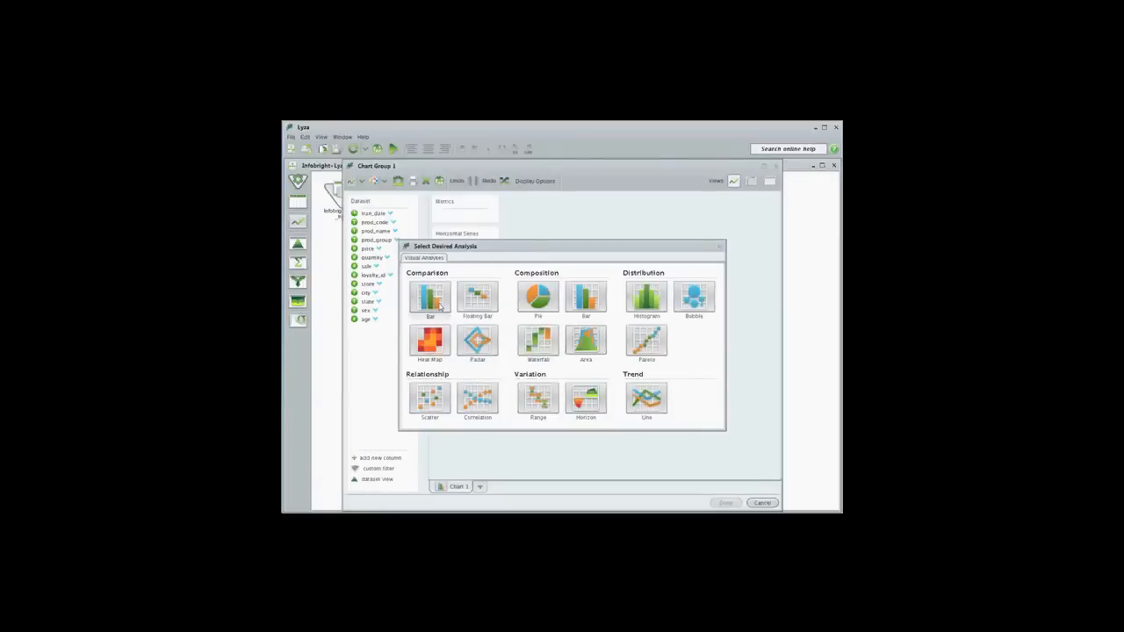
{"action": "left_click", "coordinate": [440, 306]}
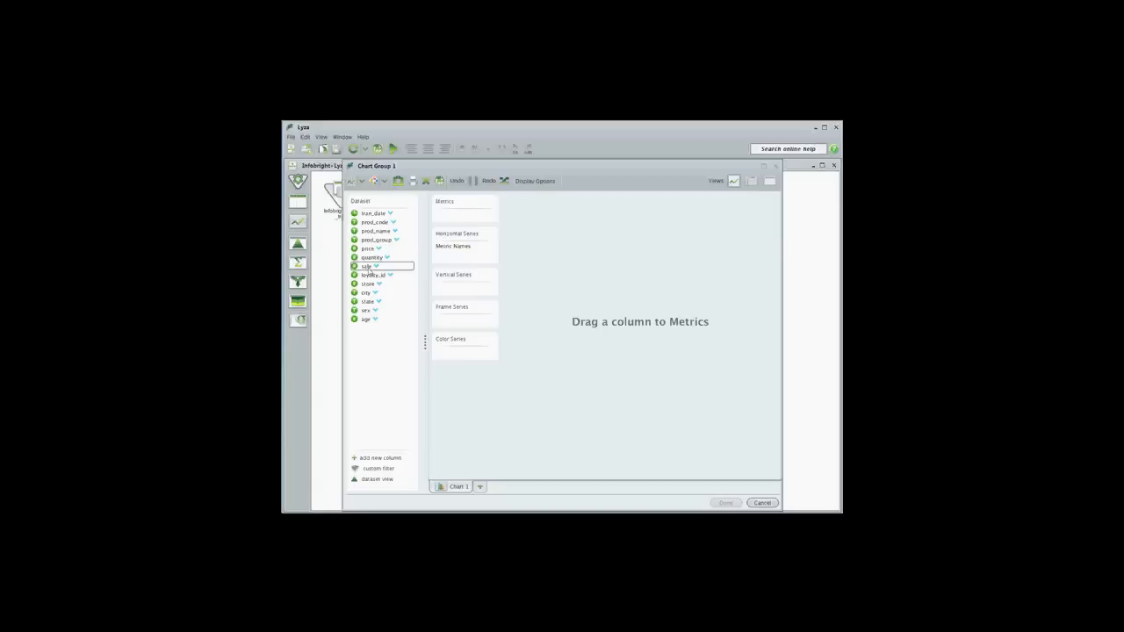
{"action": "left_click_drag", "start_coordinate": [365, 268], "coordinate": [454, 219]}
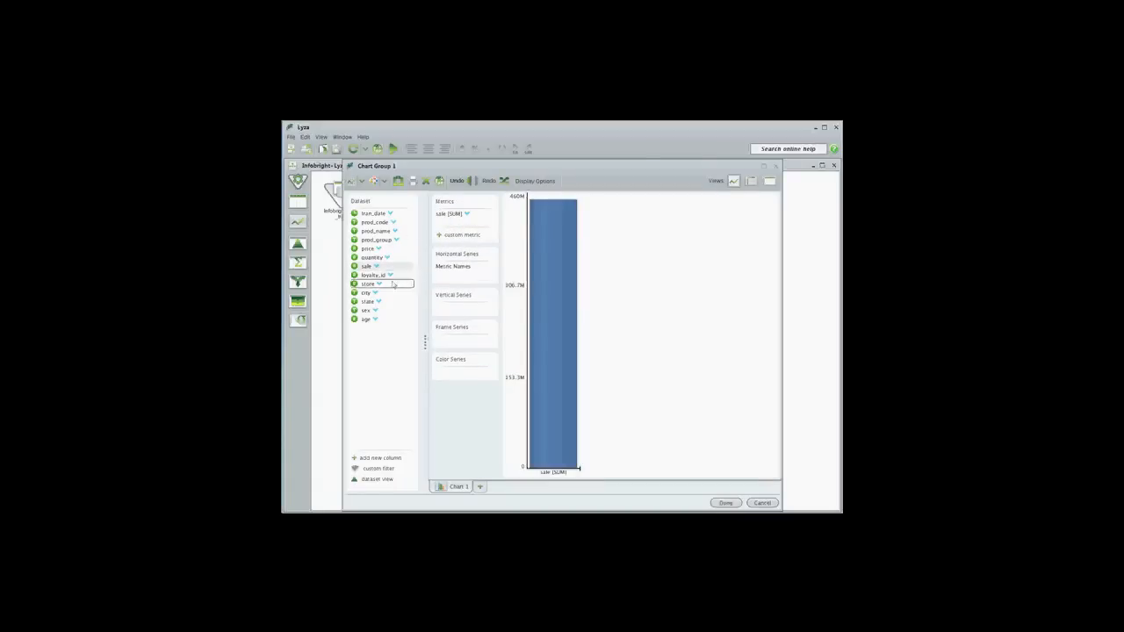
{"action": "left_click_drag", "start_coordinate": [373, 240], "coordinate": [466, 279]}
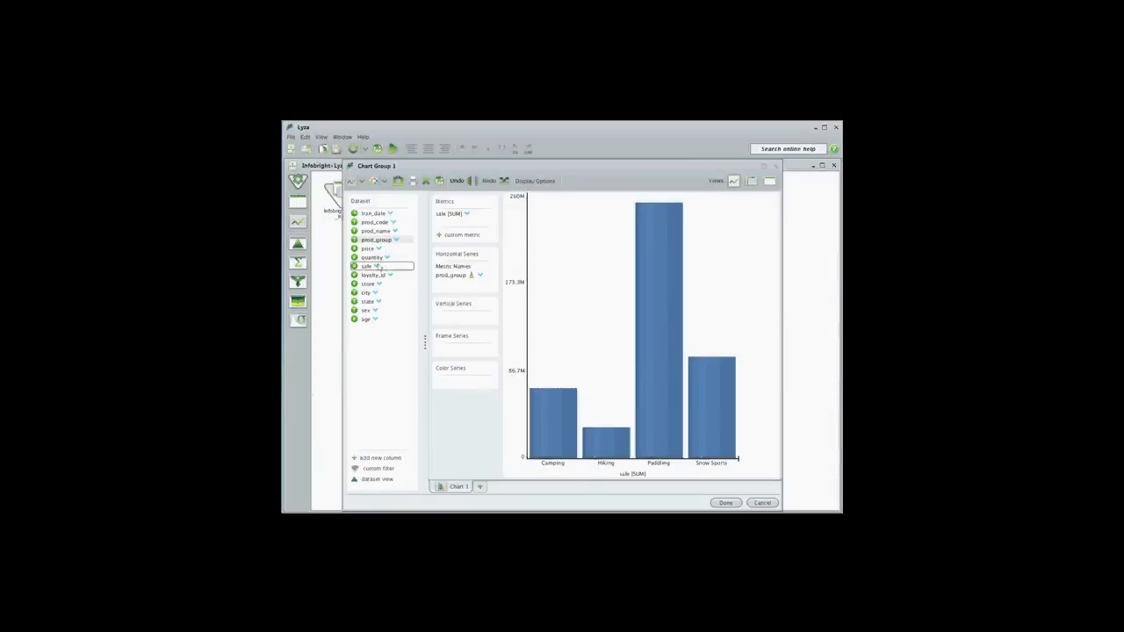
Add quantity as a second metric and move Metric Names to the vertical series
{"action": "left_click_drag", "start_coordinate": [373, 257], "coordinate": [456, 224]}
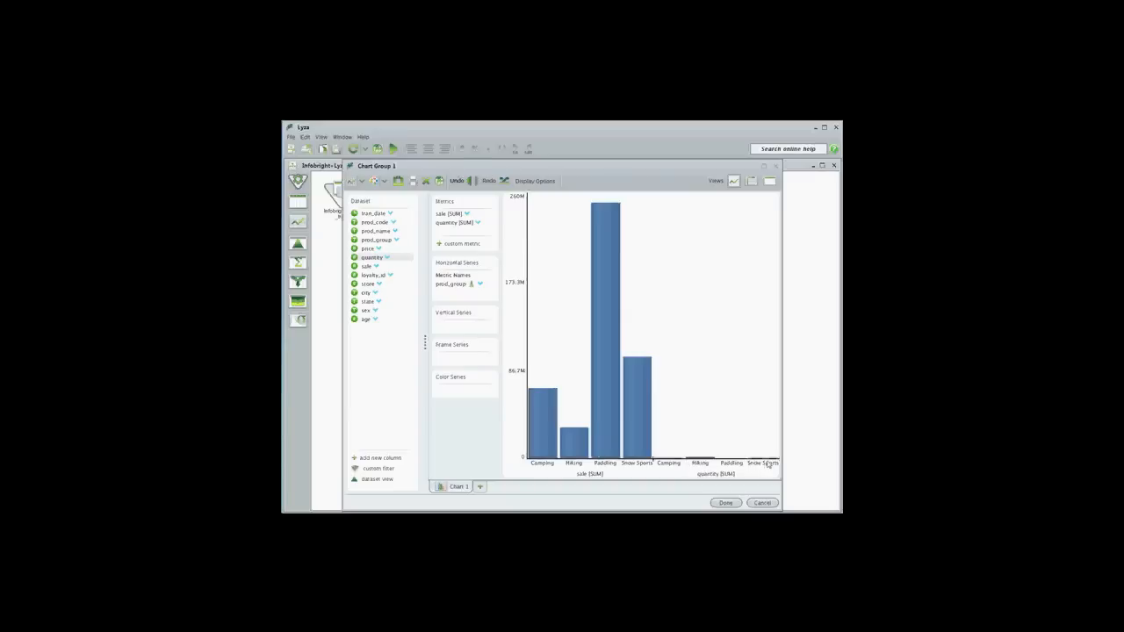
{"action": "left_click_drag", "start_coordinate": [458, 276], "coordinate": [468, 330]}
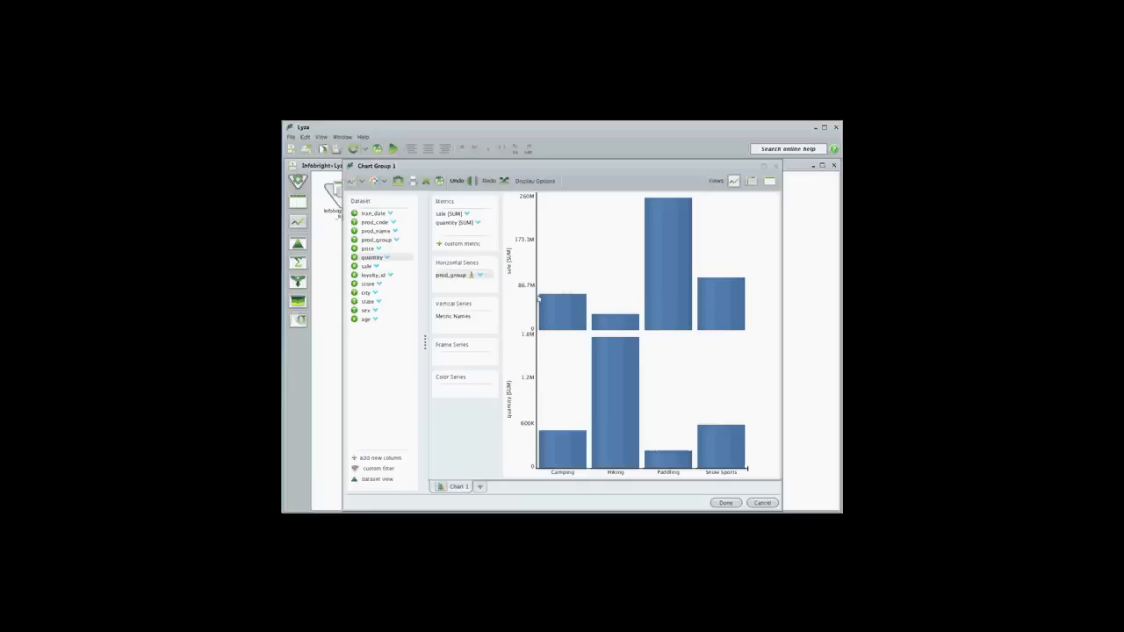
Drill down on the Paddling sale bar by tran_date
{"action": "left_click", "coordinate": [672, 221]}
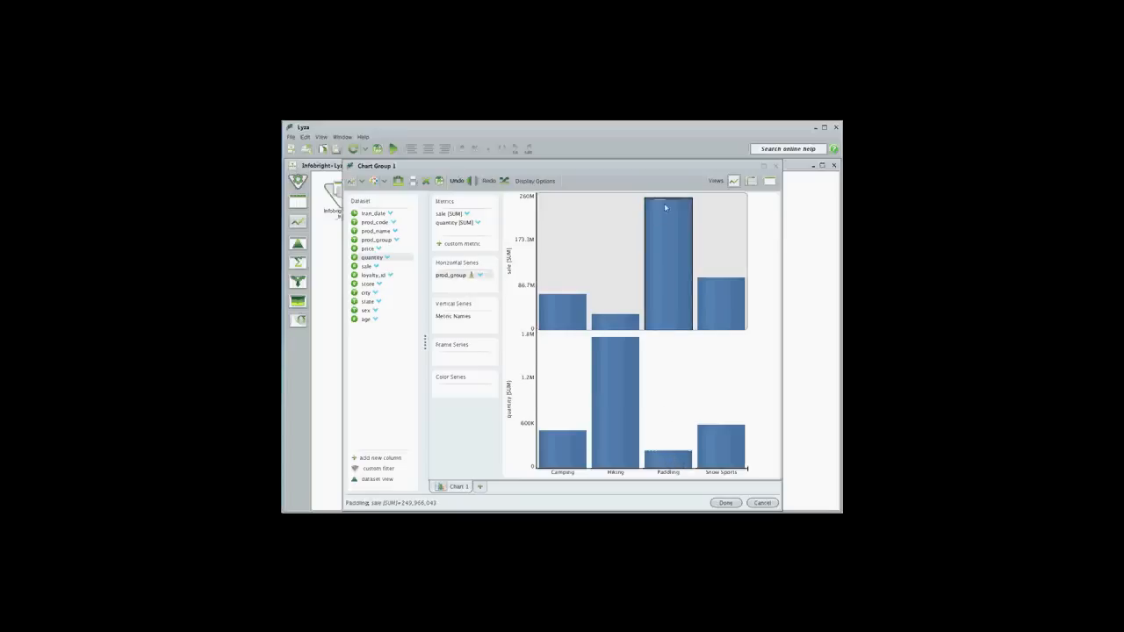
{"action": "right_click", "coordinate": [675, 260]}
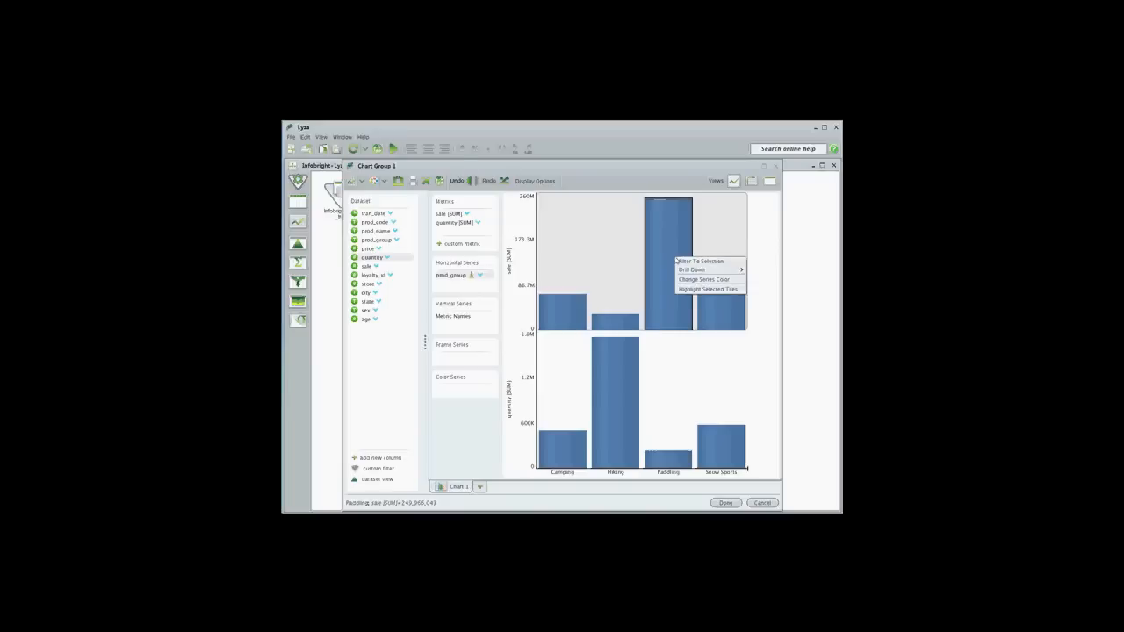
{"action": "mouse_move", "coordinate": [701, 274]}
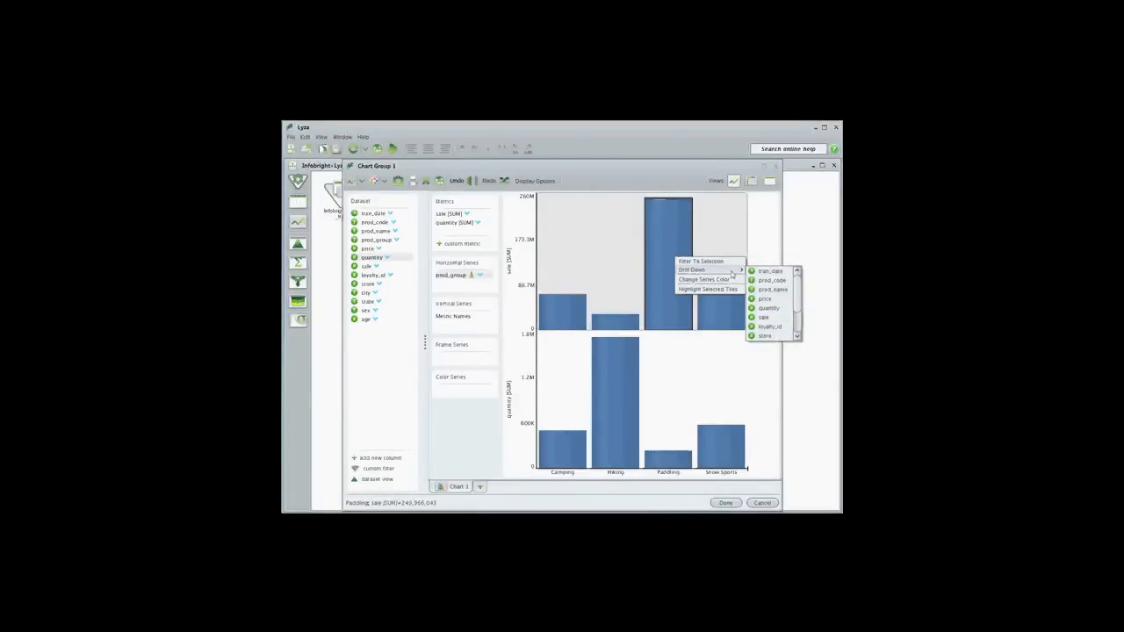
{"action": "mouse_move", "coordinate": [799, 288]}
{"action": "left_mouse_down"}
{"action": "mouse_move", "coordinate": [800, 314]}
{"action": "mouse_move", "coordinate": [793, 274]}
{"action": "left_mouse_up"}
{"action": "left_click", "coordinate": [778, 274]}
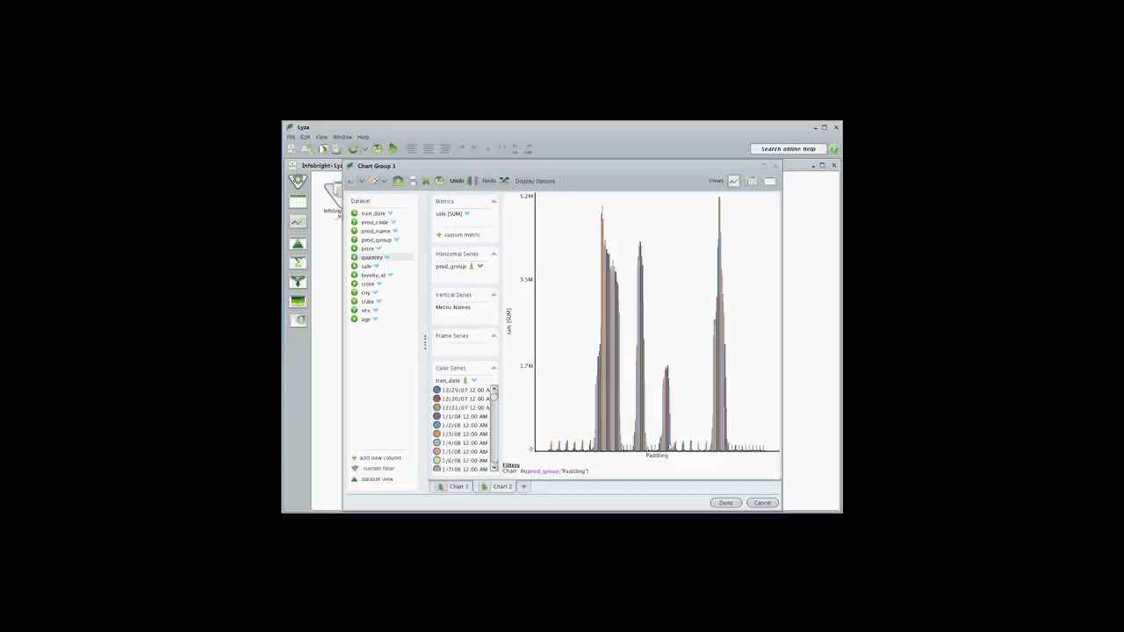
Format the tran_date color series with the date pattern MMM-yy
{"action": "right_click", "coordinate": [444, 385]}
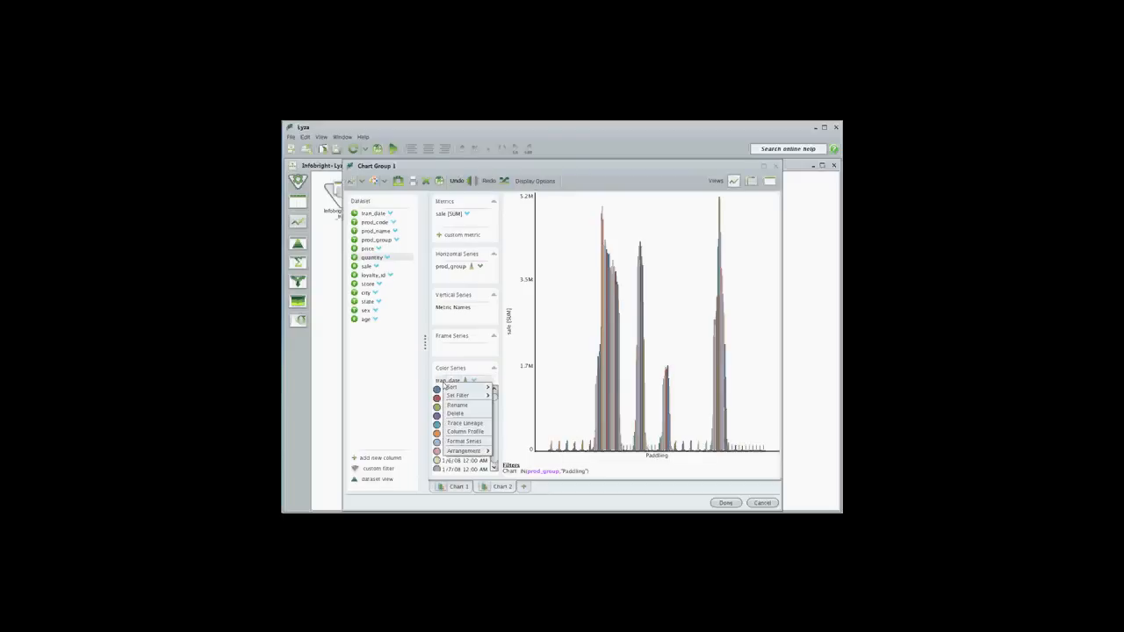
{"action": "left_click", "coordinate": [466, 441]}
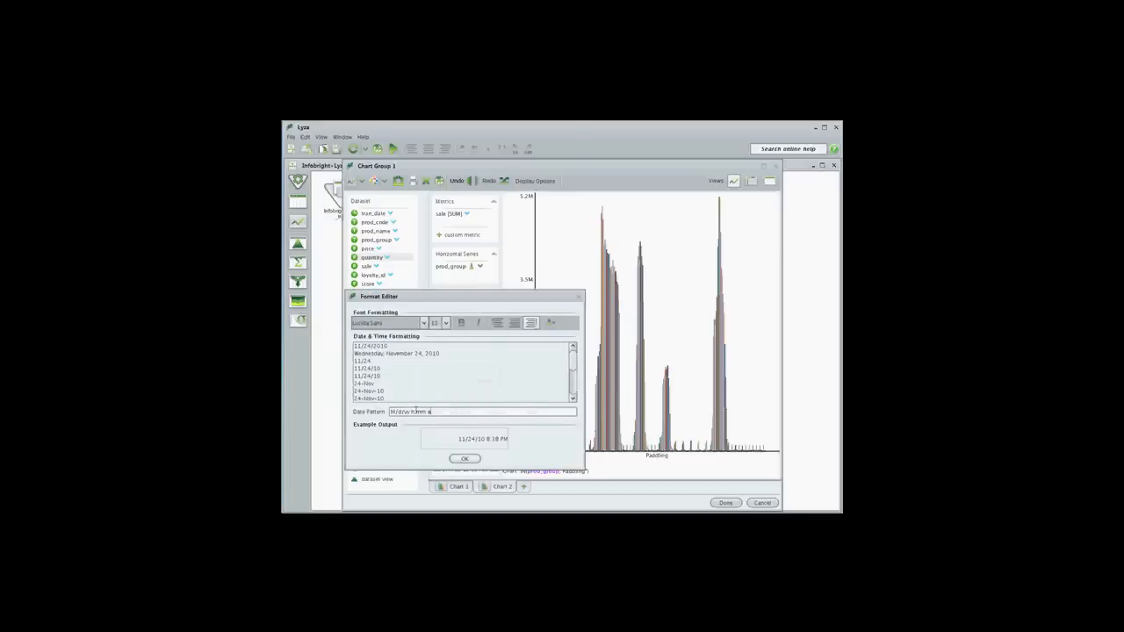
{"action": "triple_click", "coordinate": [416, 411]}
{"action": "type", "text": "MMM"}
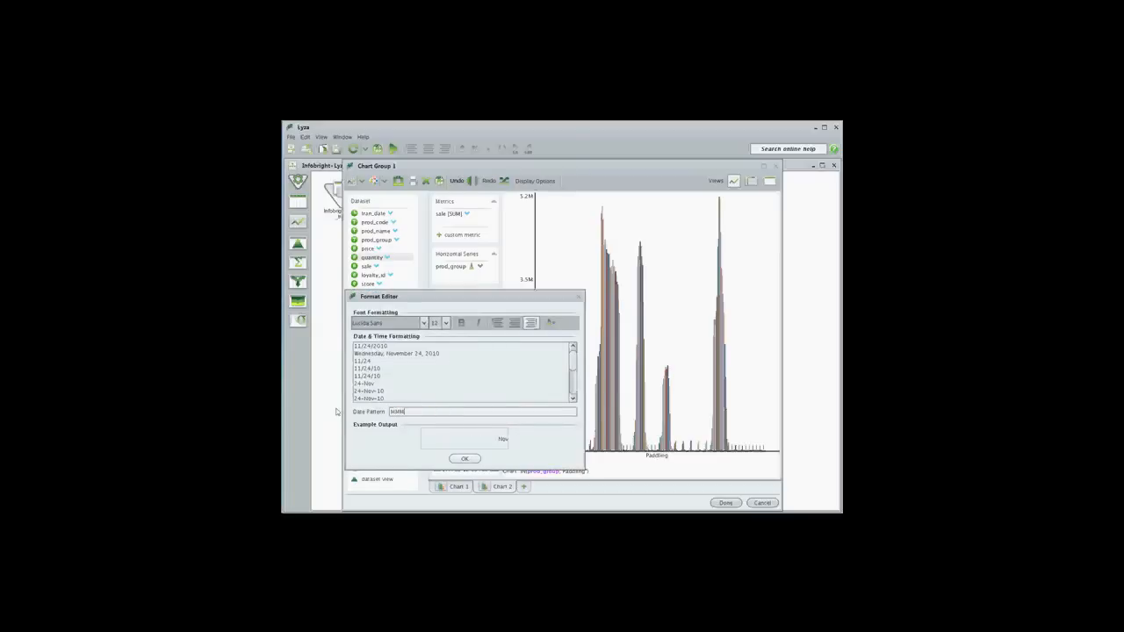
{"action": "type", "text": "-yy"}
{"action": "left_click", "coordinate": [465, 459]}
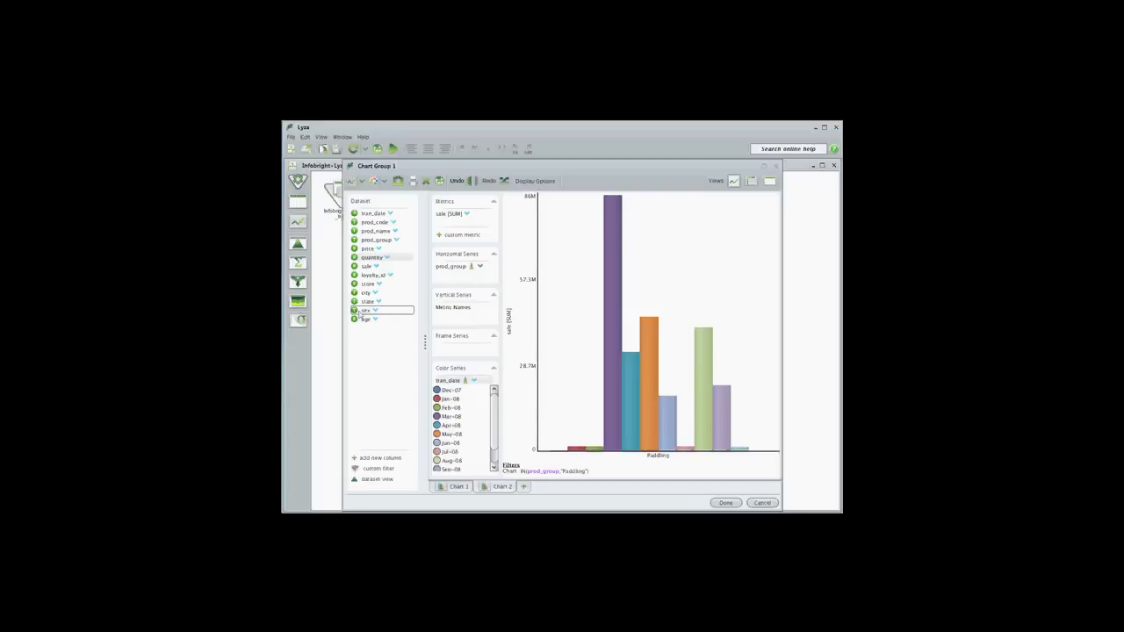
Add sex to the vertical series of the Paddling chart and rename Chart 2 as "Paddling Sales by Sex"
{"action": "left_click_drag", "start_coordinate": [361, 313], "coordinate": [469, 325]}
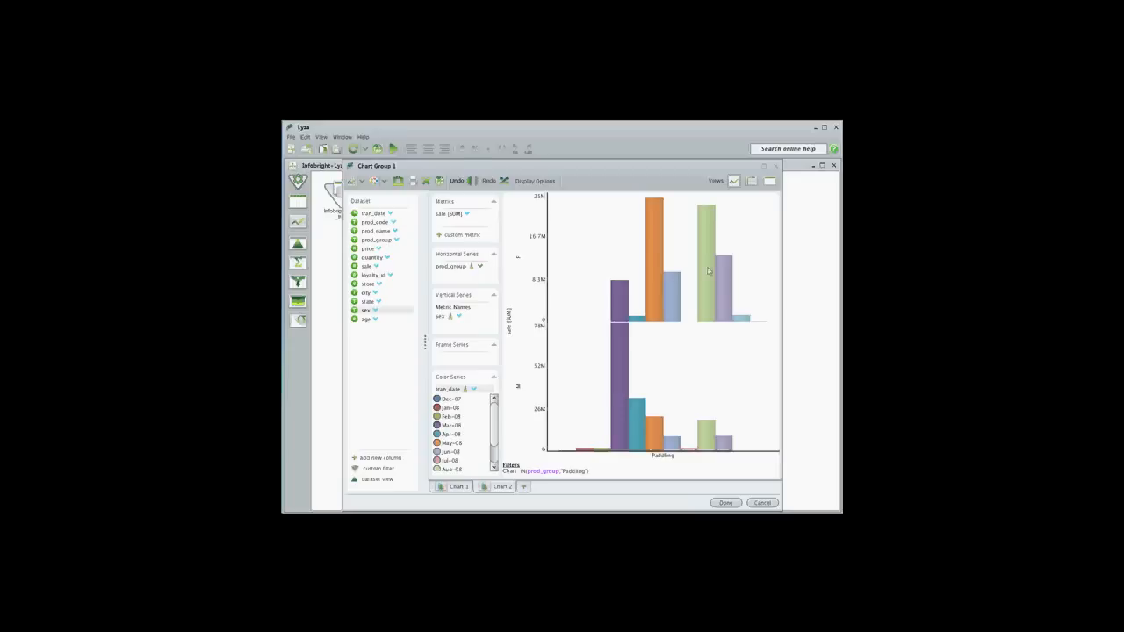
{"action": "double_click", "coordinate": [505, 488]}
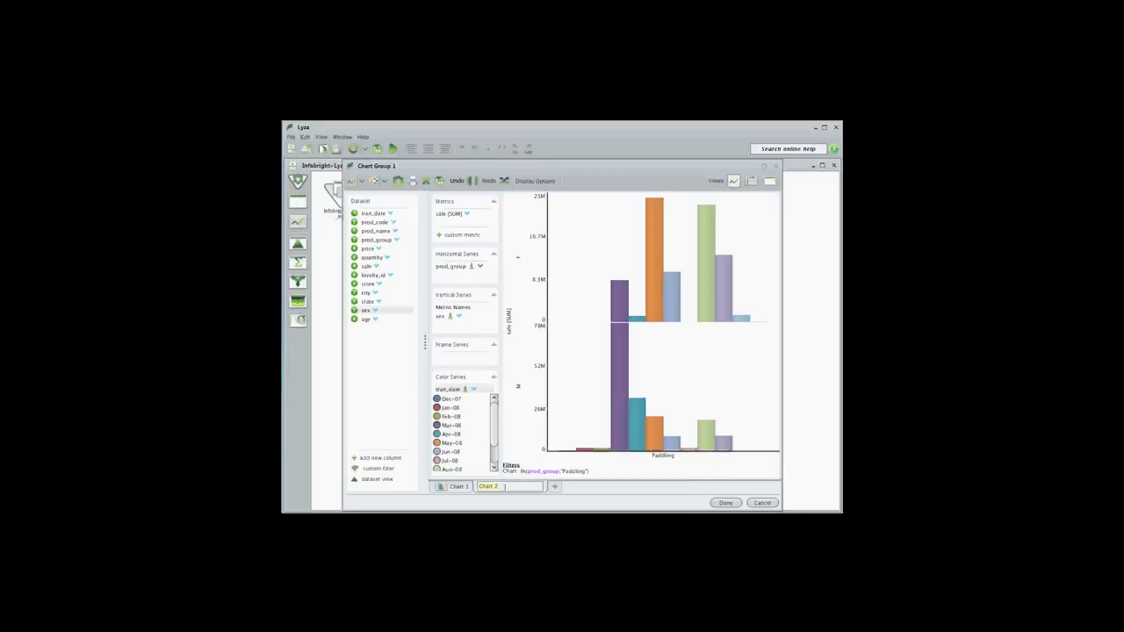
{"action": "type", "text": "Paddling Sales by Sex"}
Rename Chart 1 as "Prod Sales and Quantity"
{"action": "left_click", "coordinate": [457, 487]}
{"action": "double_click", "coordinate": [459, 487]}
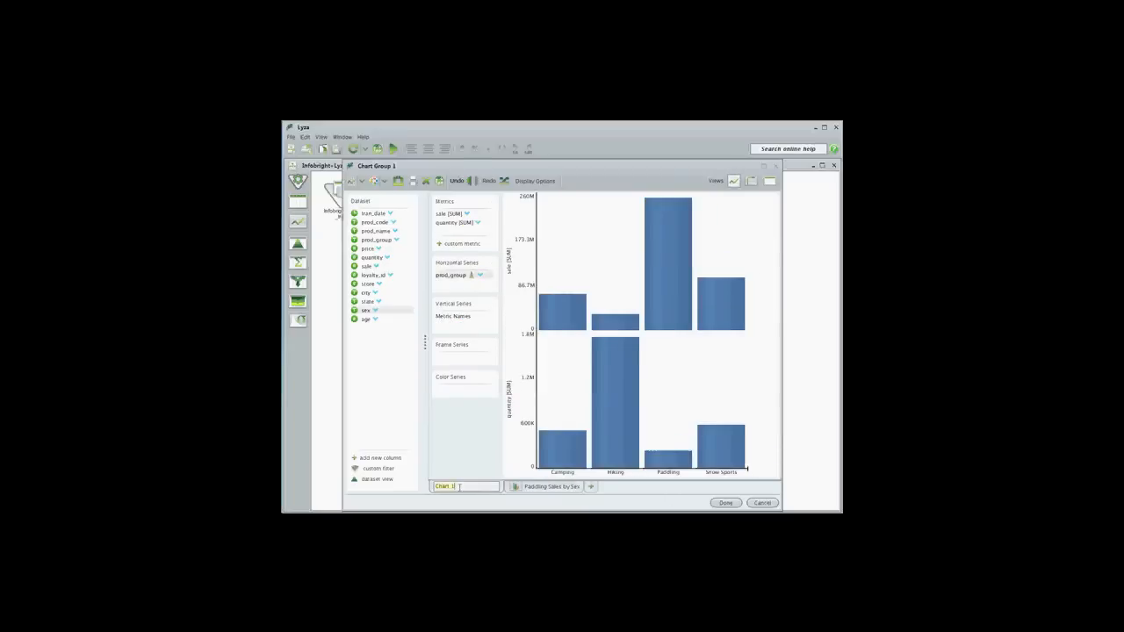
{"action": "type", "text": "ProduSales and Quantity"}
Create a custom metric named "Wgtd Avg Price" with the formula sale [SUM] / quantity [SUM]
{"action": "left_click", "coordinate": [466, 245]}
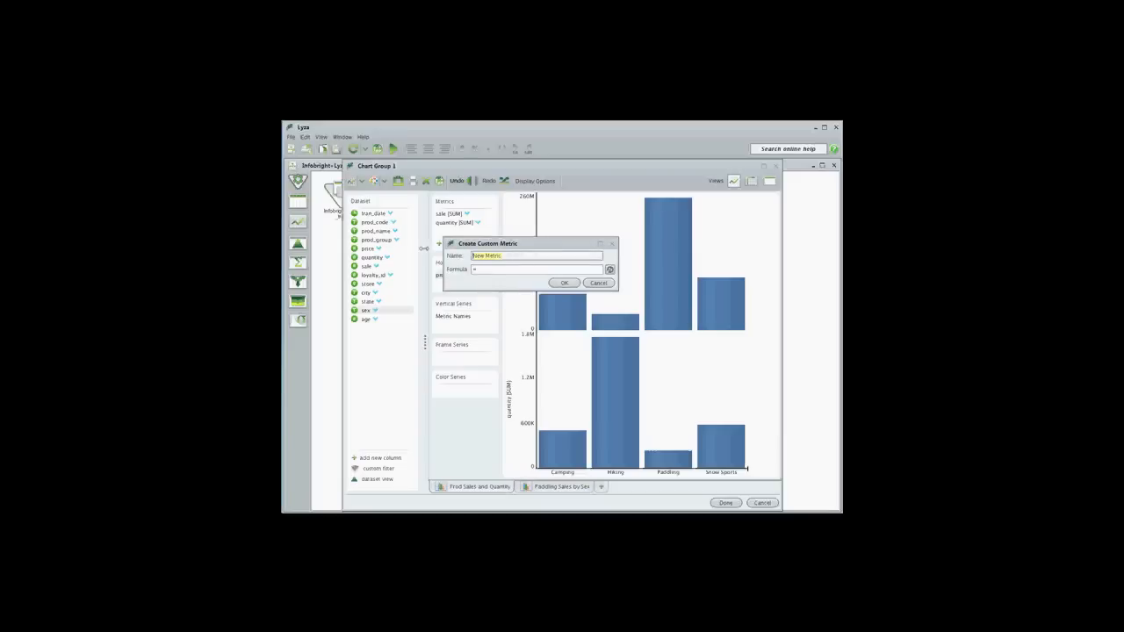
{"action": "type", "text": "s"}
{"action": "type", "text": "gtd Avg Price"}
{"action": "left_click", "coordinate": [459, 216]}
{"action": "type", "text": "/"}
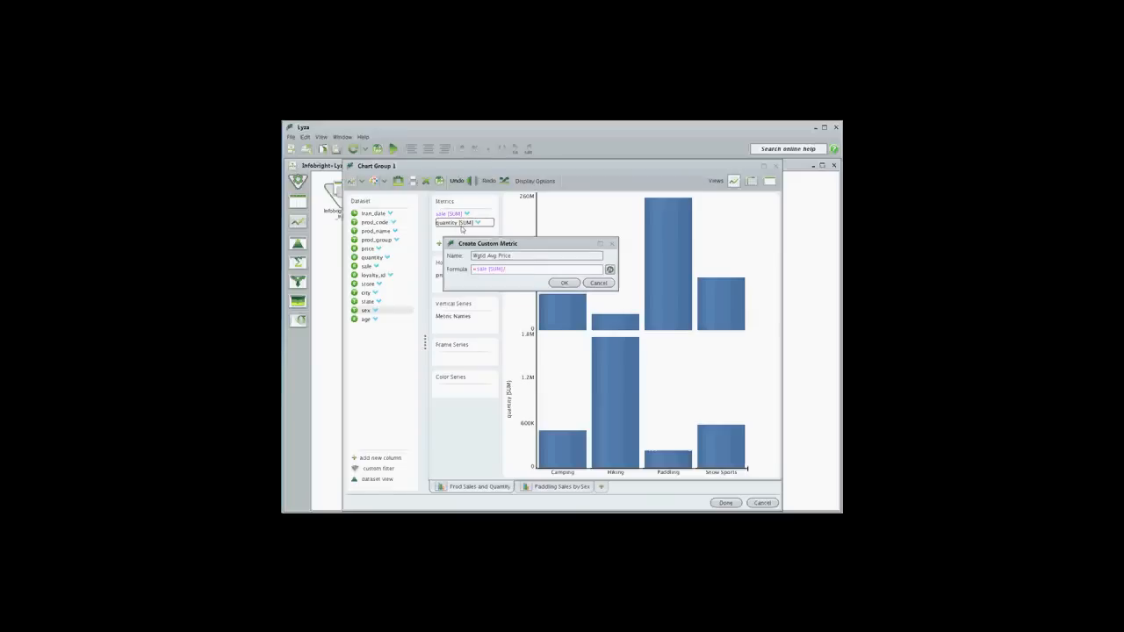
{"action": "left_click", "coordinate": [454, 222]}
{"action": "left_click", "coordinate": [565, 283]}
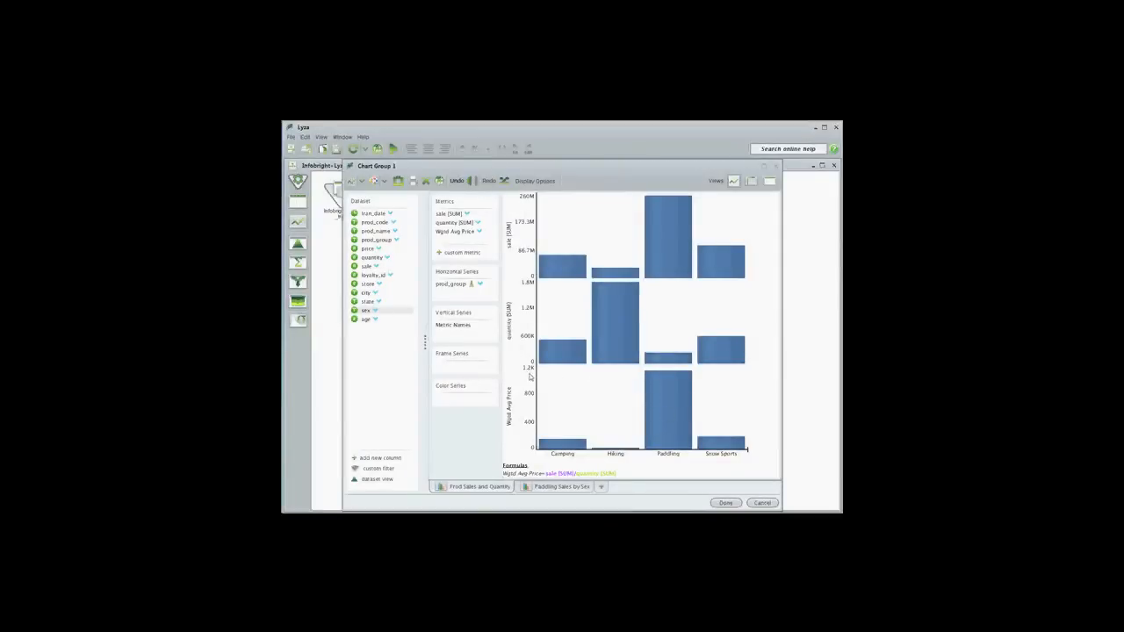
Accept the finished charts and publish Chart Group 1 from the workflow
{"action": "left_click", "coordinate": [726, 503]}
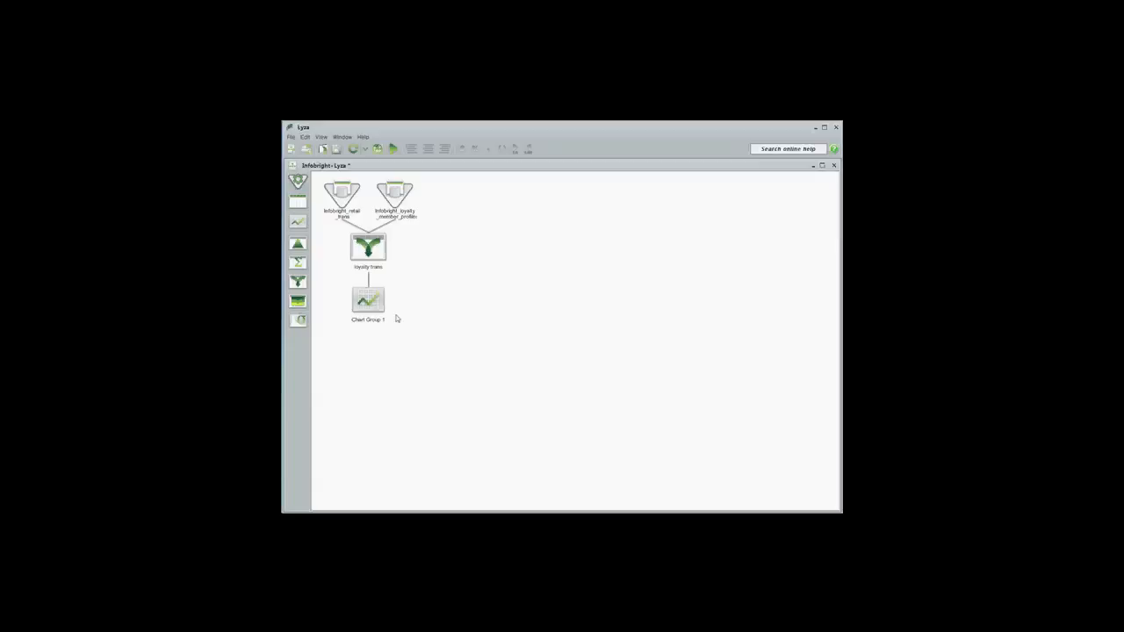
{"action": "right_click", "coordinate": [366, 303]}
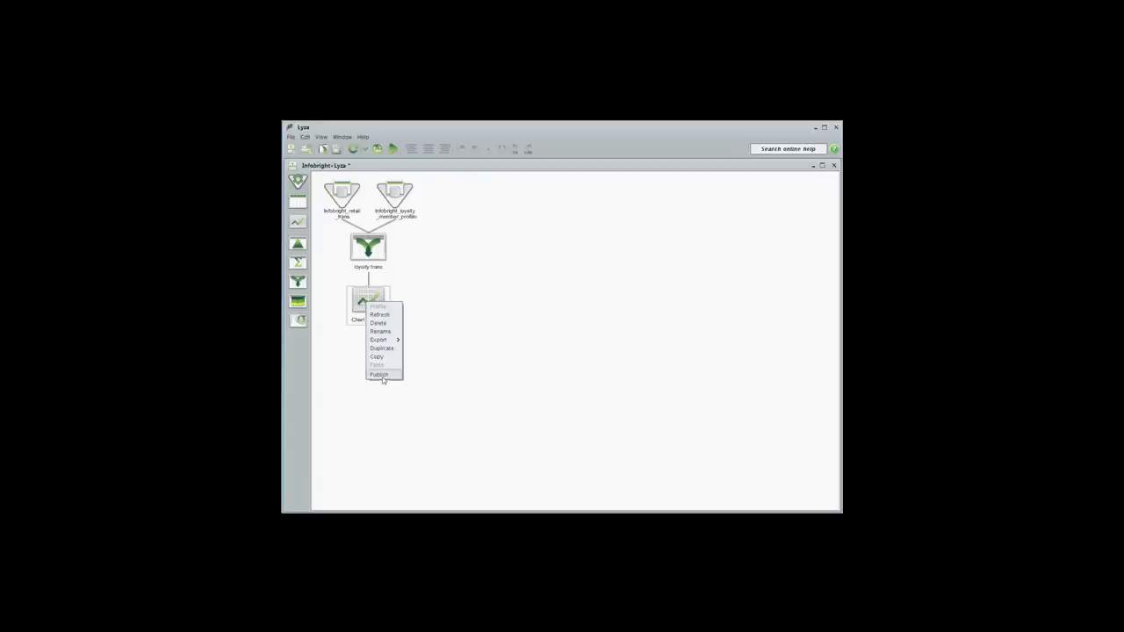
{"action": "left_click", "coordinate": [381, 375]}
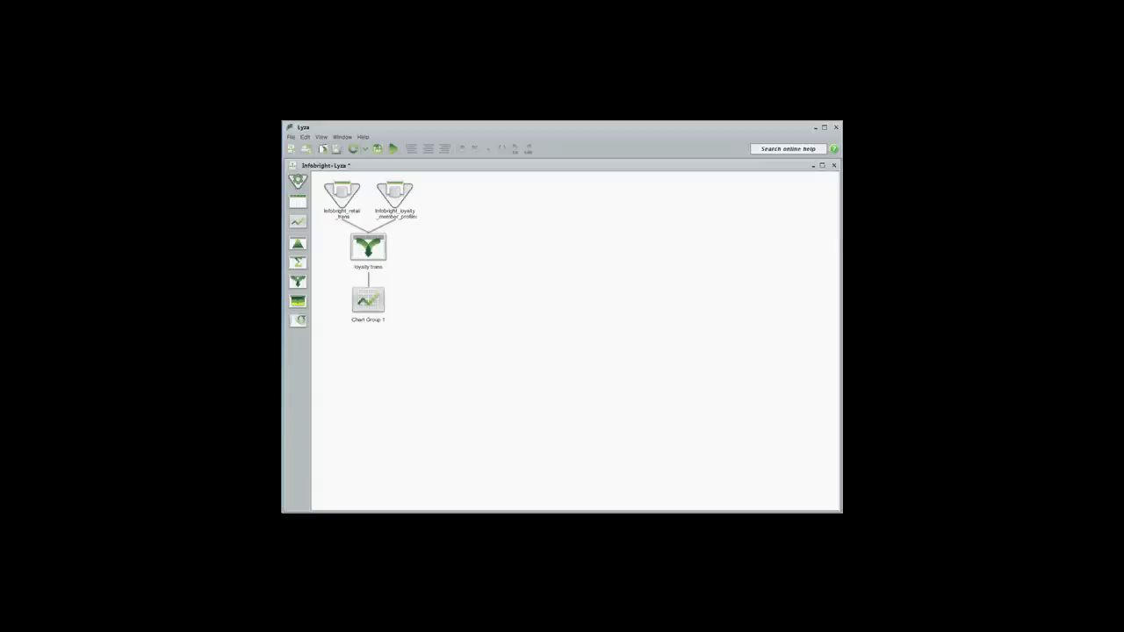